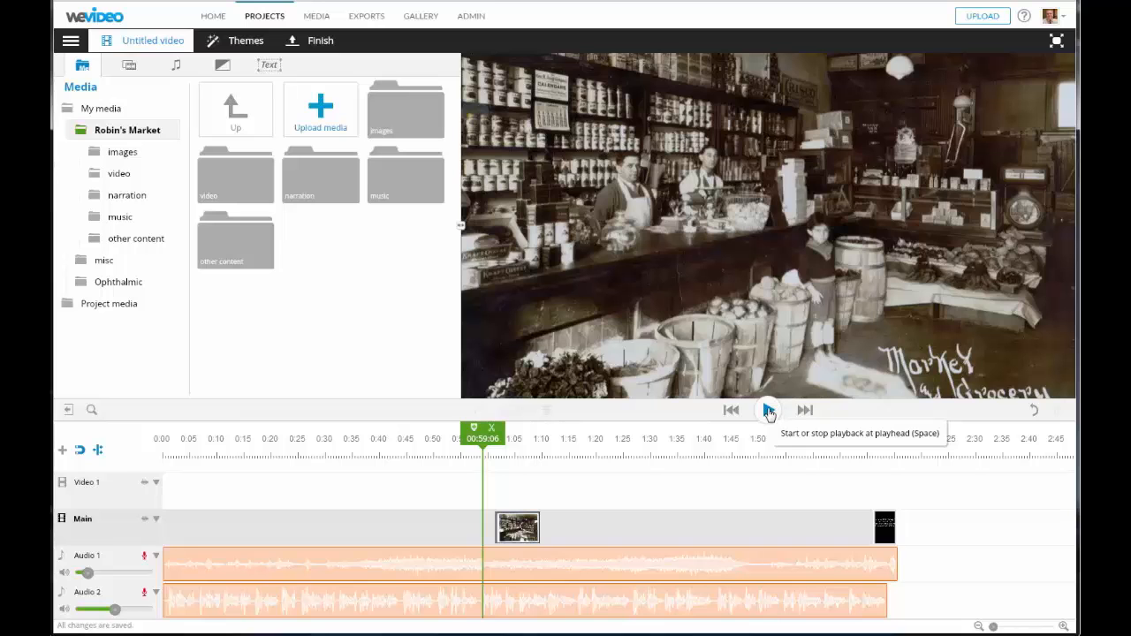
- Play and scrub the soundtrack between 0:59 and 1:42 to pinpoint 1:42 as the commercial's start
{"action": "left_click", "coordinate": [769, 411]}
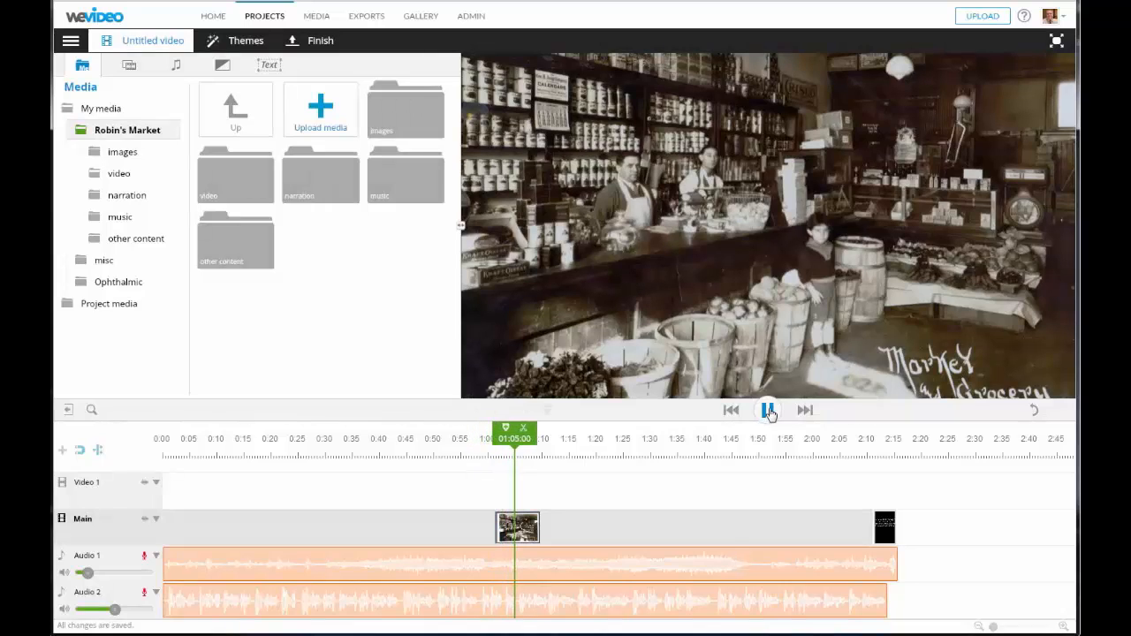
{"action": "left_click", "coordinate": [769, 411]}
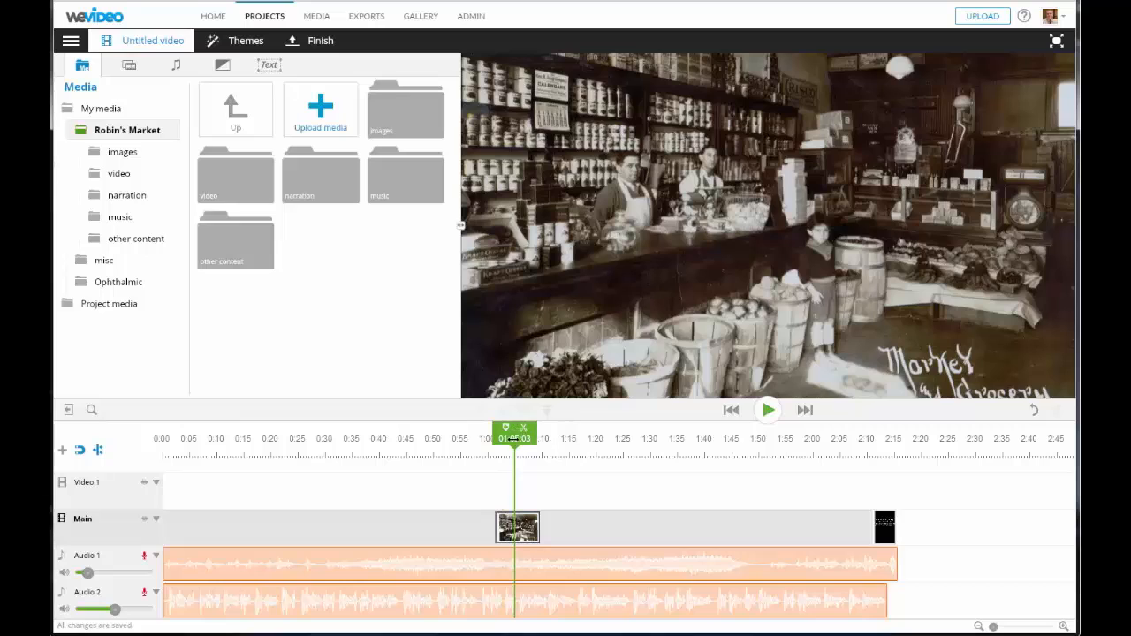
{"action": "left_click_drag", "start_coordinate": [520, 439], "coordinate": [696, 439]}
{"action": "left_click", "coordinate": [769, 410]}
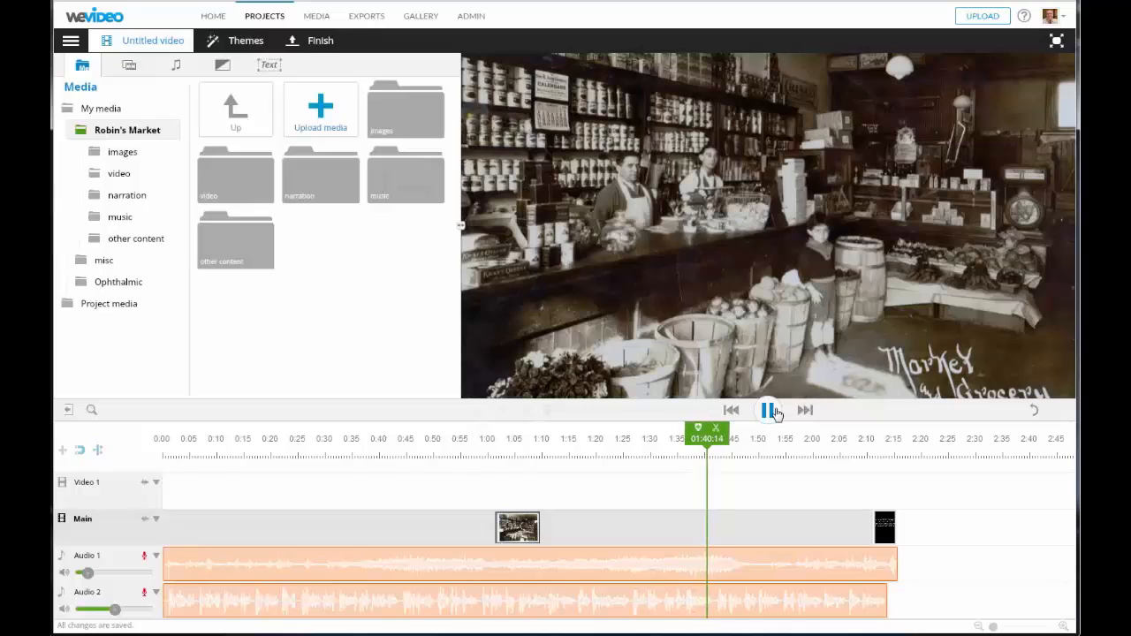
{"action": "left_click", "coordinate": [775, 413]}
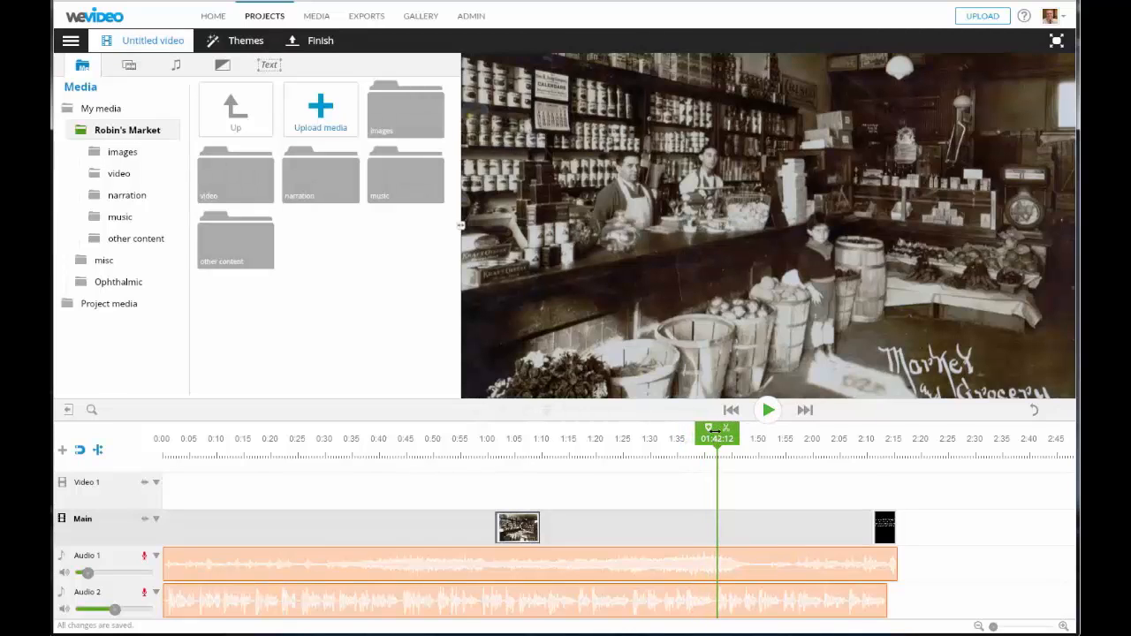
{"action": "left_click_drag", "start_coordinate": [717, 431], "coordinate": [712, 431]}
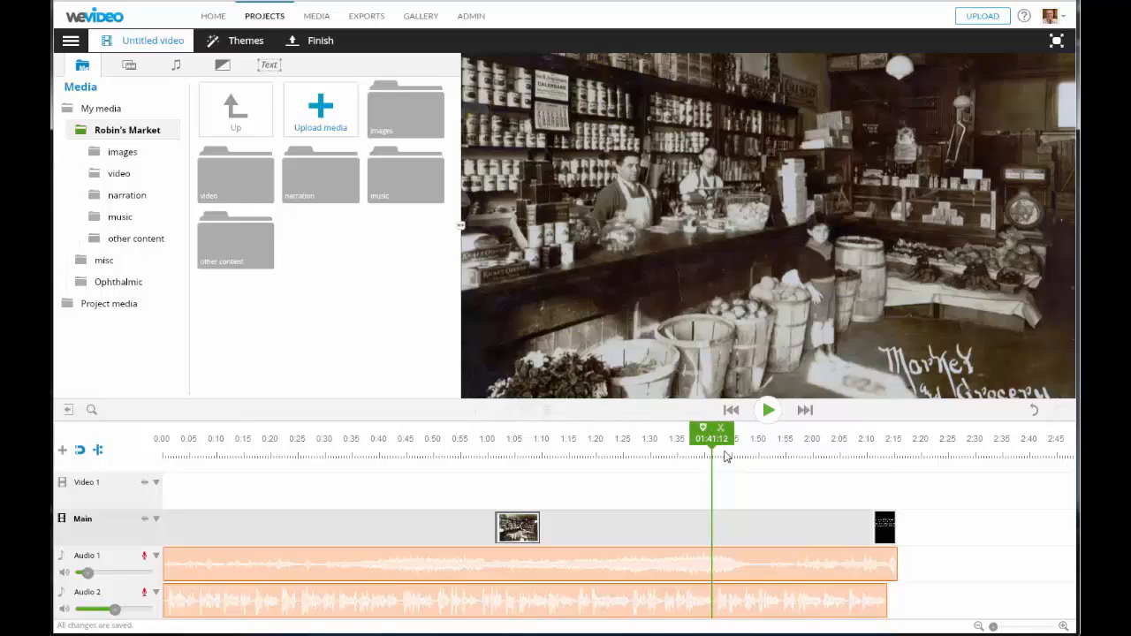
{"action": "left_click_drag", "start_coordinate": [712, 432], "coordinate": [696, 432]}
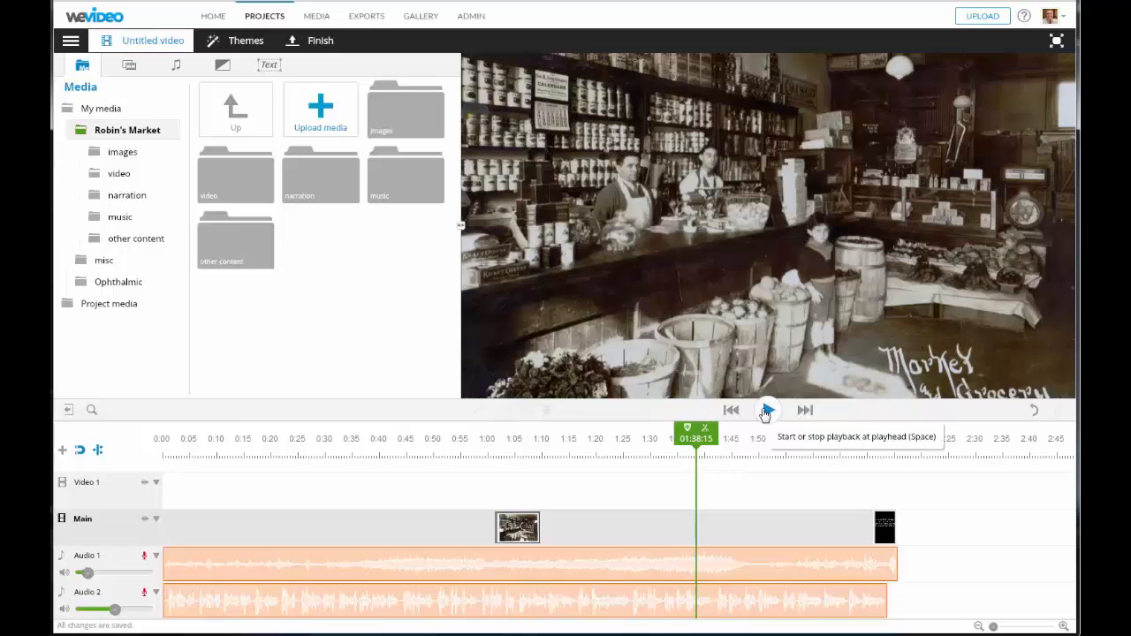
{"action": "left_click", "coordinate": [768, 413]}
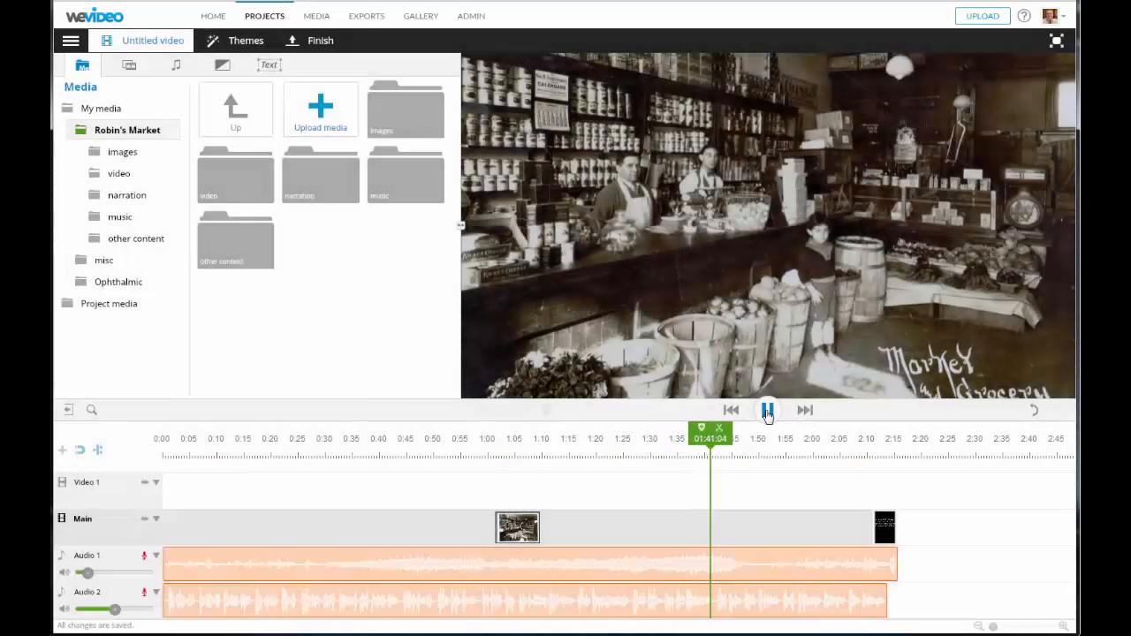
{"action": "left_click", "coordinate": [768, 413]}
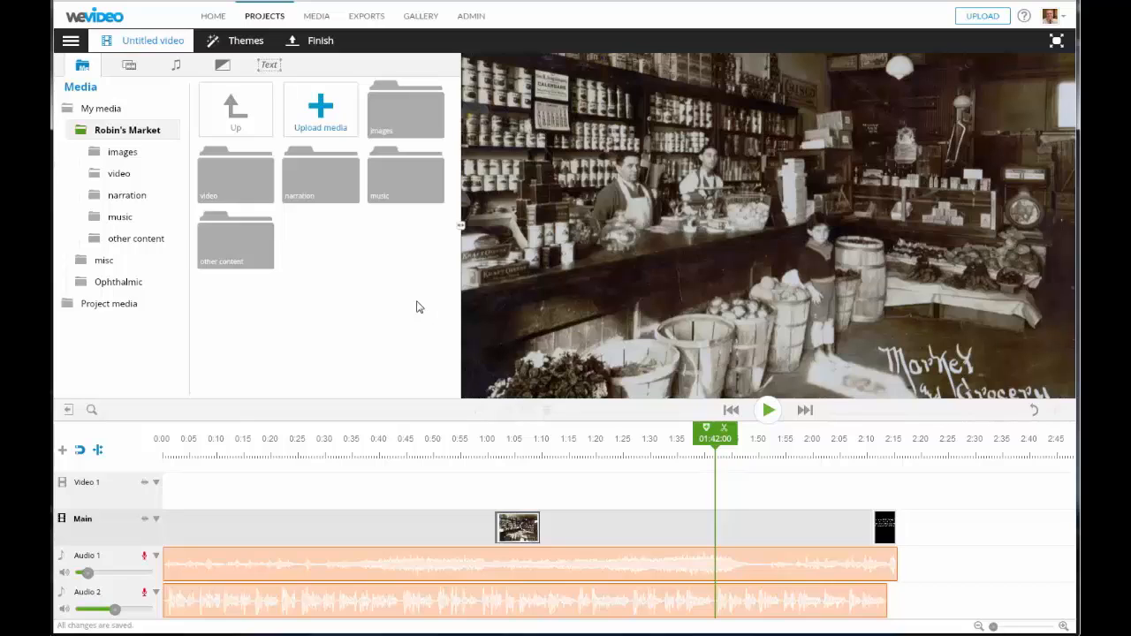
- Put Kellogg's Pep Commercial #1 on Video 1, trim it to about 9 seconds, and slide it to 1:42
{"action": "double_click", "coordinate": [227, 183]}
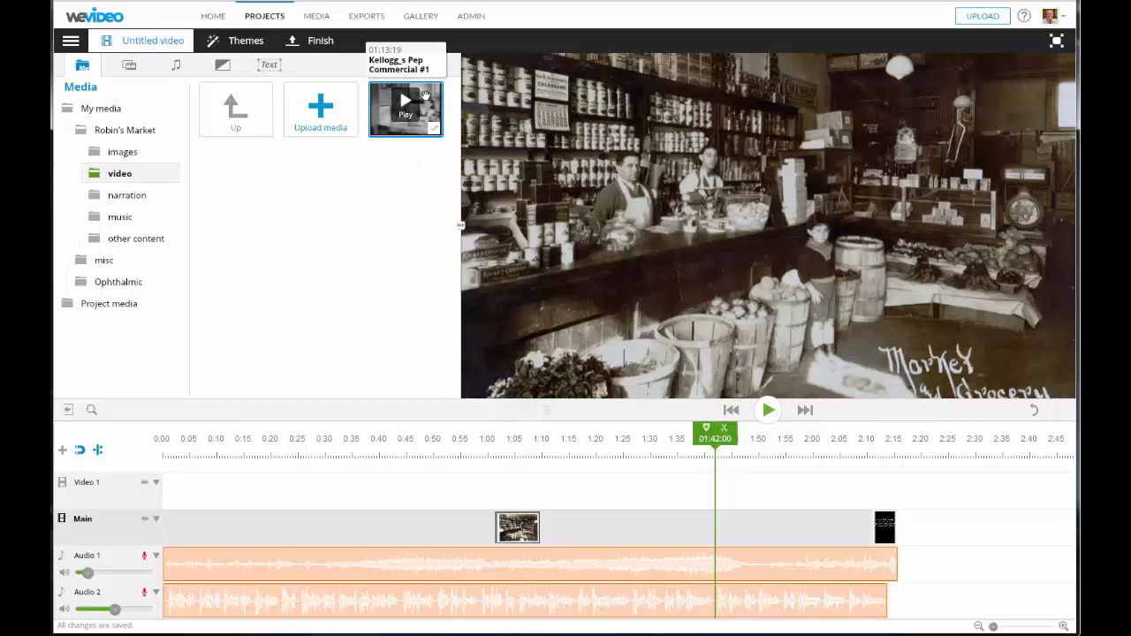
{"action": "left_click_drag", "start_coordinate": [425, 96], "coordinate": [539, 484]}
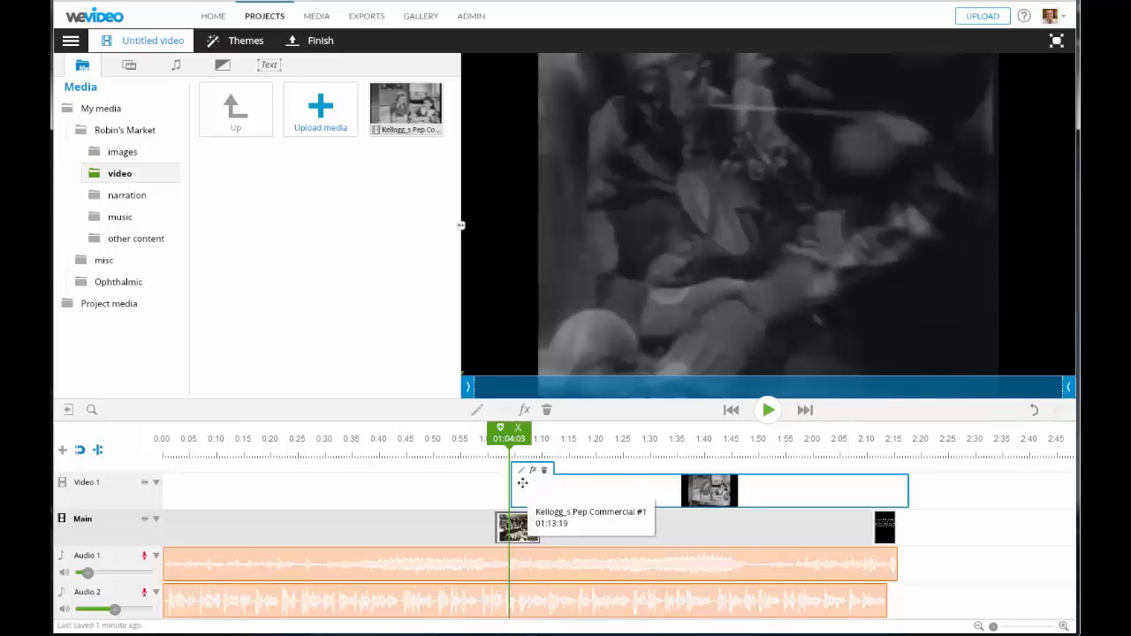
{"action": "left_click_drag", "start_coordinate": [513, 482], "coordinate": [684, 478]}
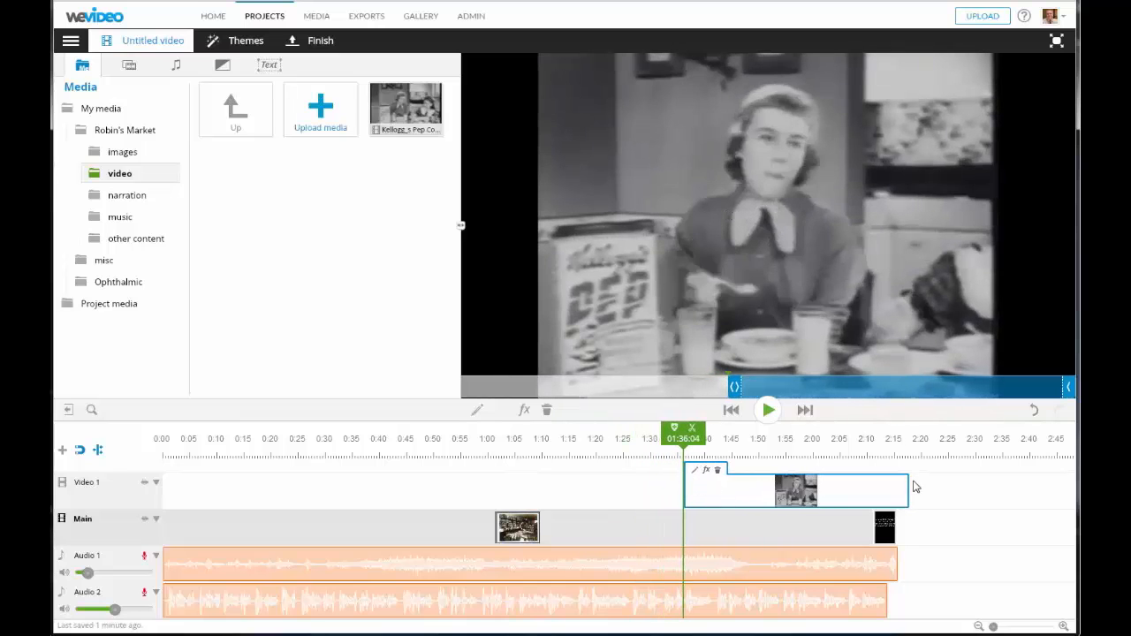
{"action": "left_click_drag", "start_coordinate": [906, 482], "coordinate": [733, 484]}
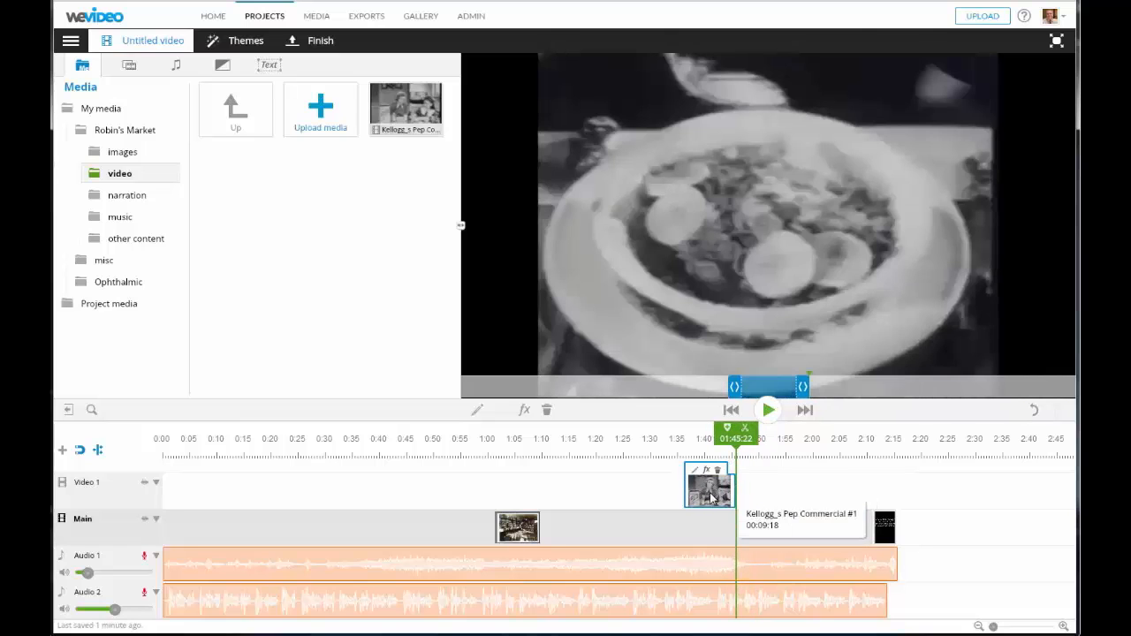
{"action": "left_click_drag", "start_coordinate": [716, 488], "coordinate": [754, 495]}
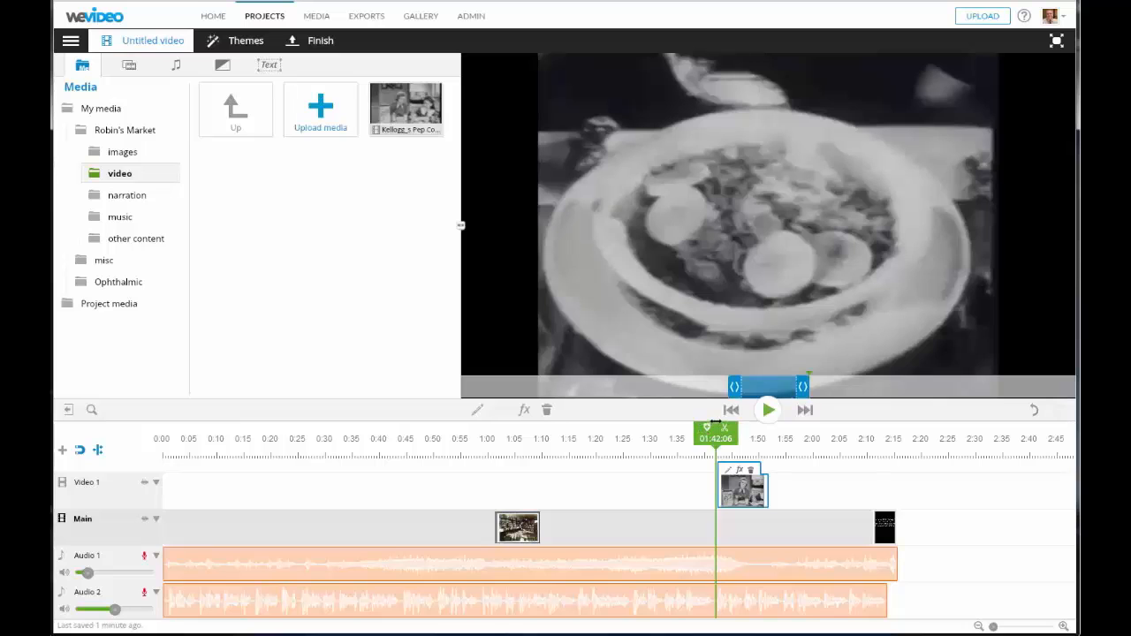
- Preview the commercial over the grocery photo, playing from about 1:39 to 1:45
{"action": "left_click", "coordinate": [717, 453]}
{"action": "left_click_drag", "start_coordinate": [715, 432], "coordinate": [703, 432]}
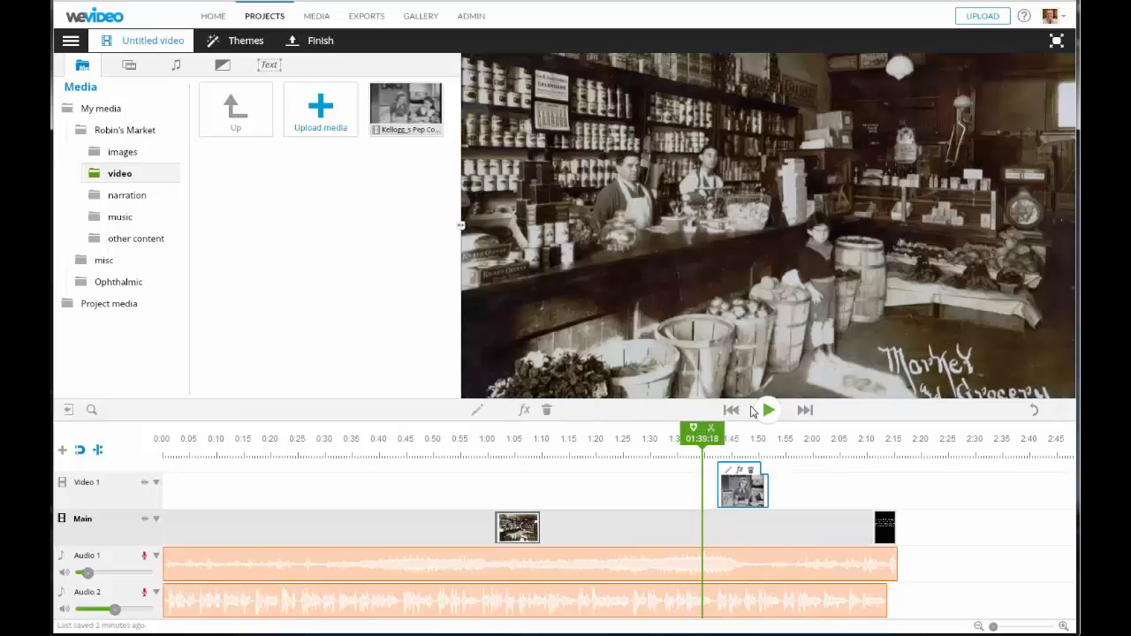
{"action": "left_click", "coordinate": [767, 412]}
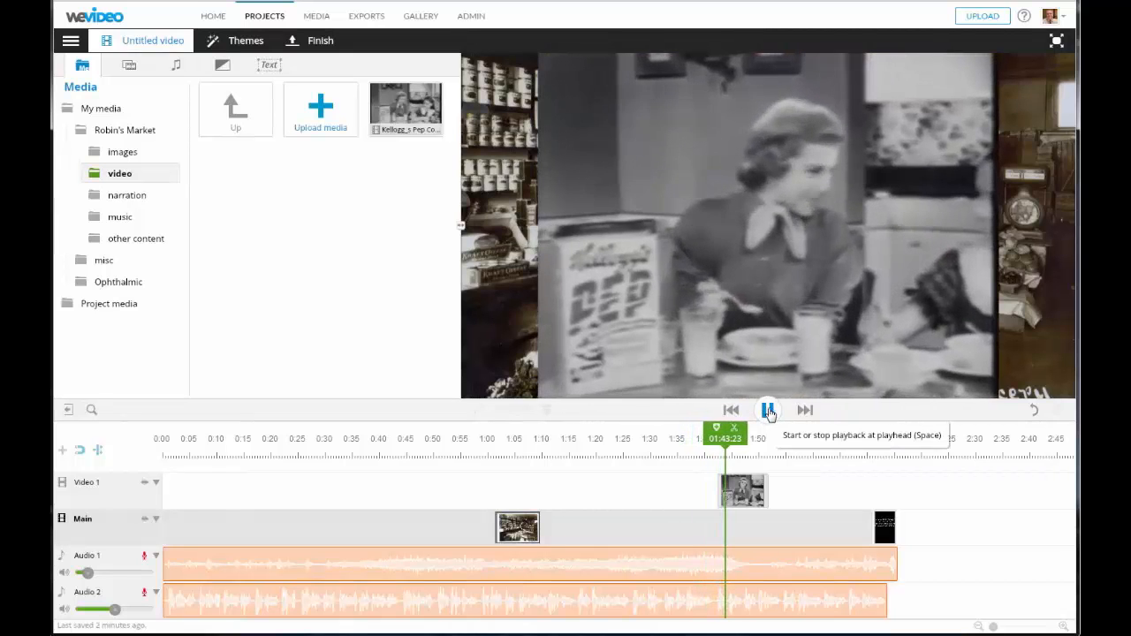
{"action": "left_click", "coordinate": [766, 414]}
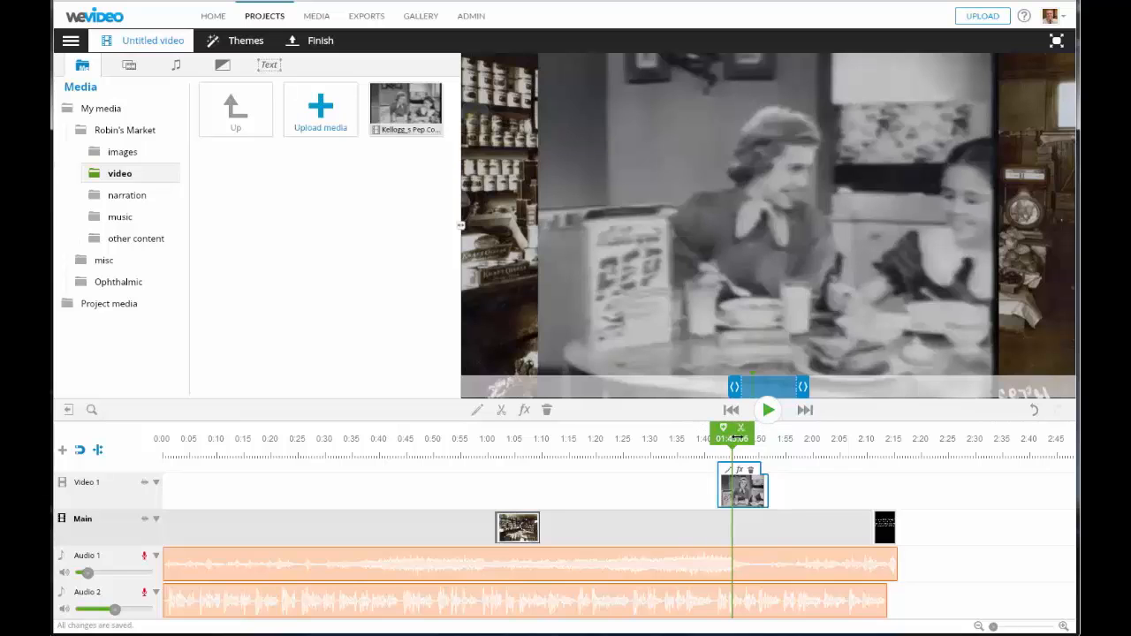
- Set the playhead just before the commercial and play up to its start at about 1:41:12
{"action": "left_click_drag", "start_coordinate": [738, 437], "coordinate": [719, 437]}
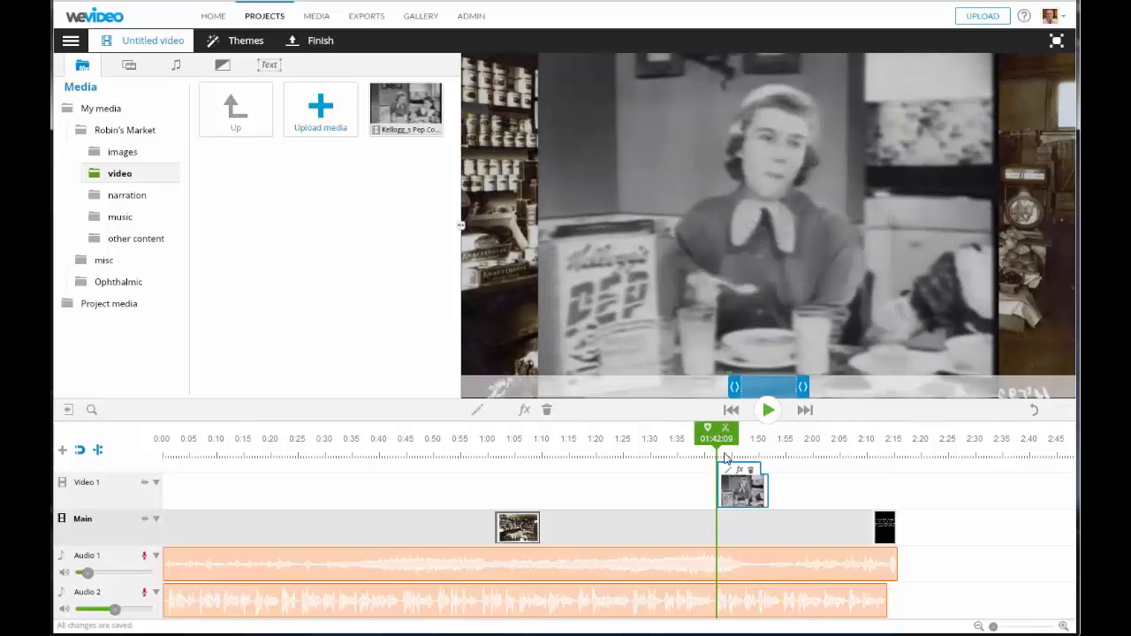
{"action": "left_click", "coordinate": [712, 438]}
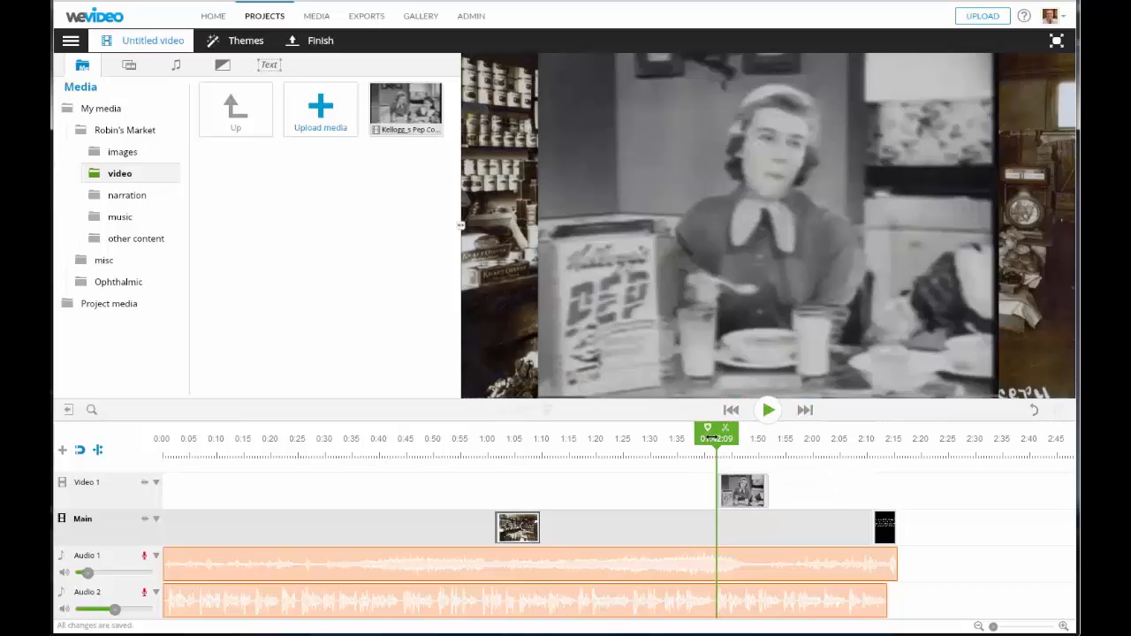
{"action": "left_click_drag", "start_coordinate": [713, 439], "coordinate": [707, 438]}
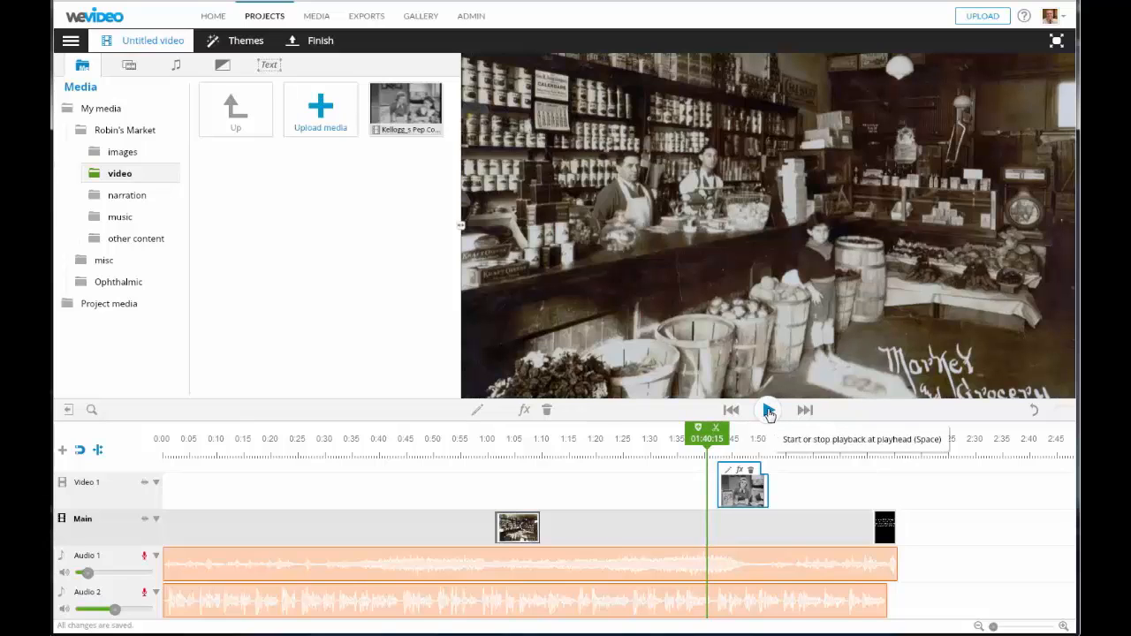
{"action": "left_click", "coordinate": [769, 411]}
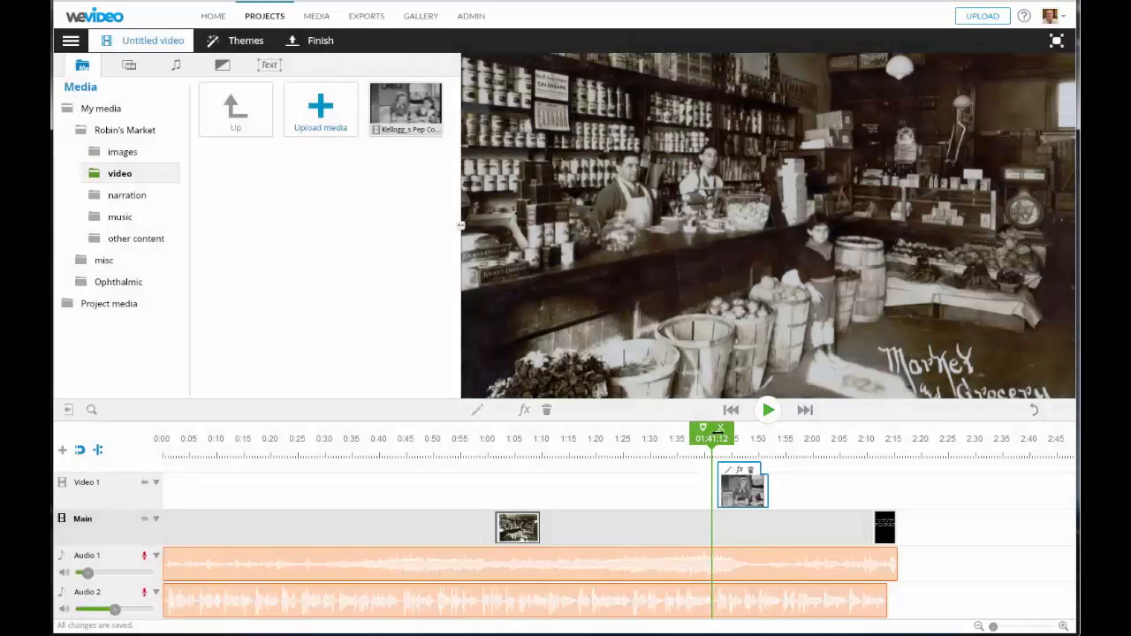
- Split the grocery photo at 1:41:12 and shift the later Audio 1 and Audio 2 clips to about 1:52
{"action": "left_click", "coordinate": [723, 435]}
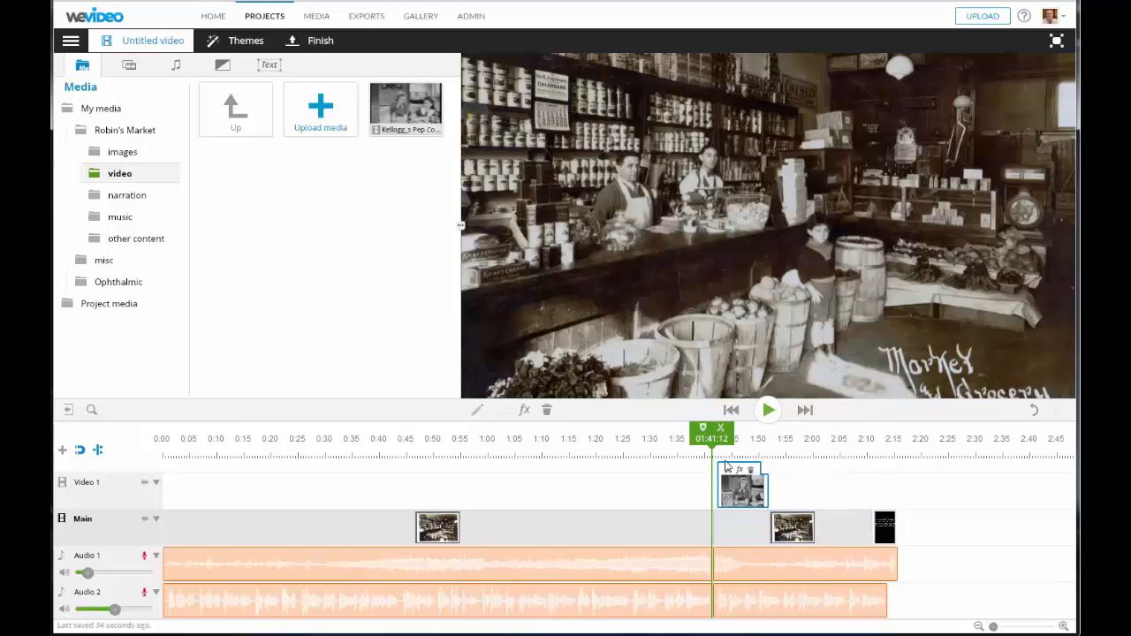
{"action": "left_click", "coordinate": [835, 566]}
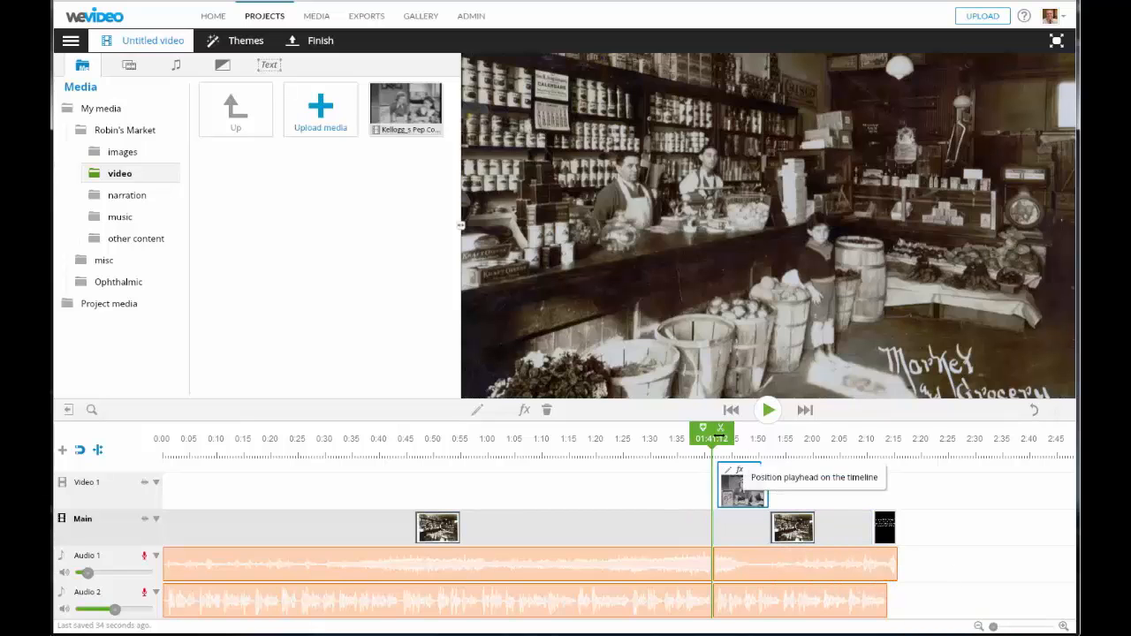
{"action": "left_click_drag", "start_coordinate": [714, 434], "coordinate": [665, 442]}
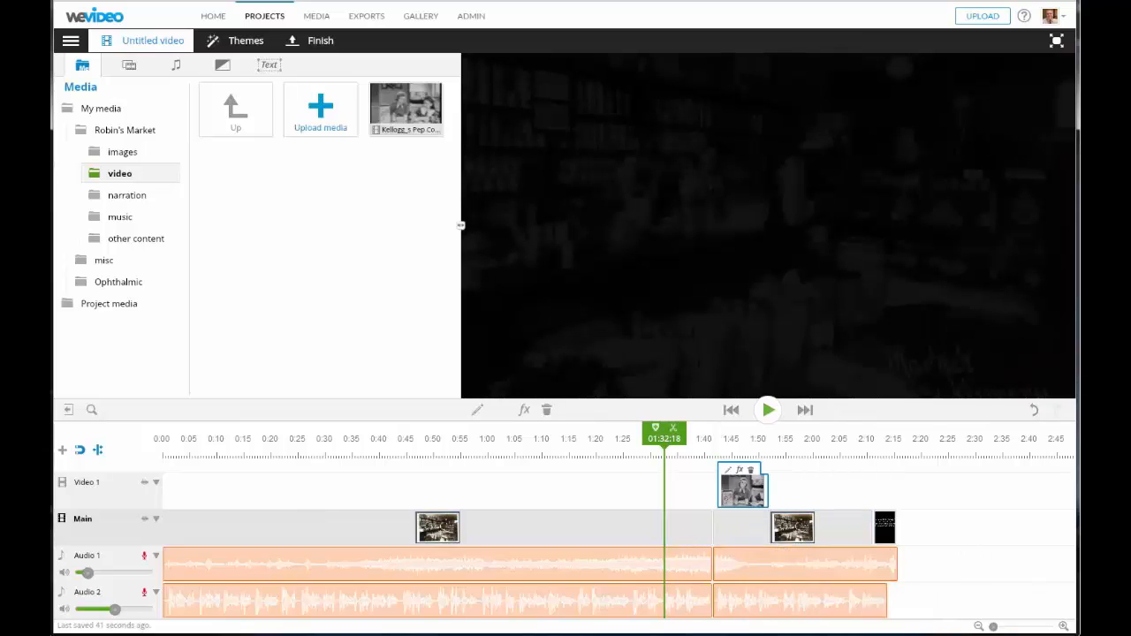
{"action": "left_click_drag", "start_coordinate": [789, 570], "coordinate": [846, 568]}
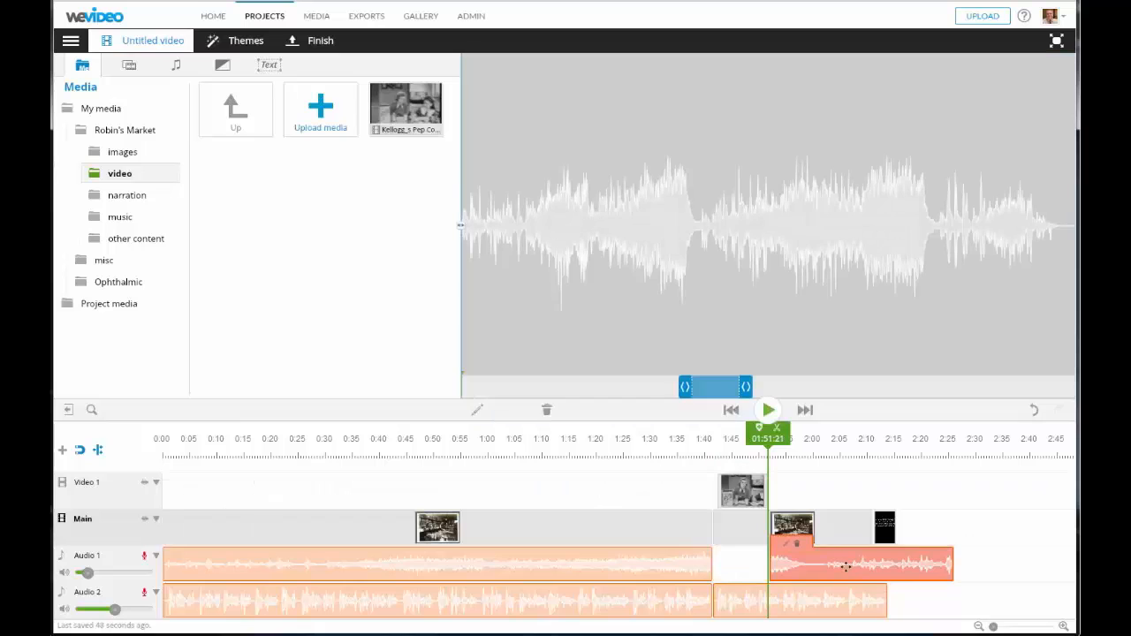
{"action": "left_click_drag", "start_coordinate": [794, 599], "coordinate": [819, 602]}
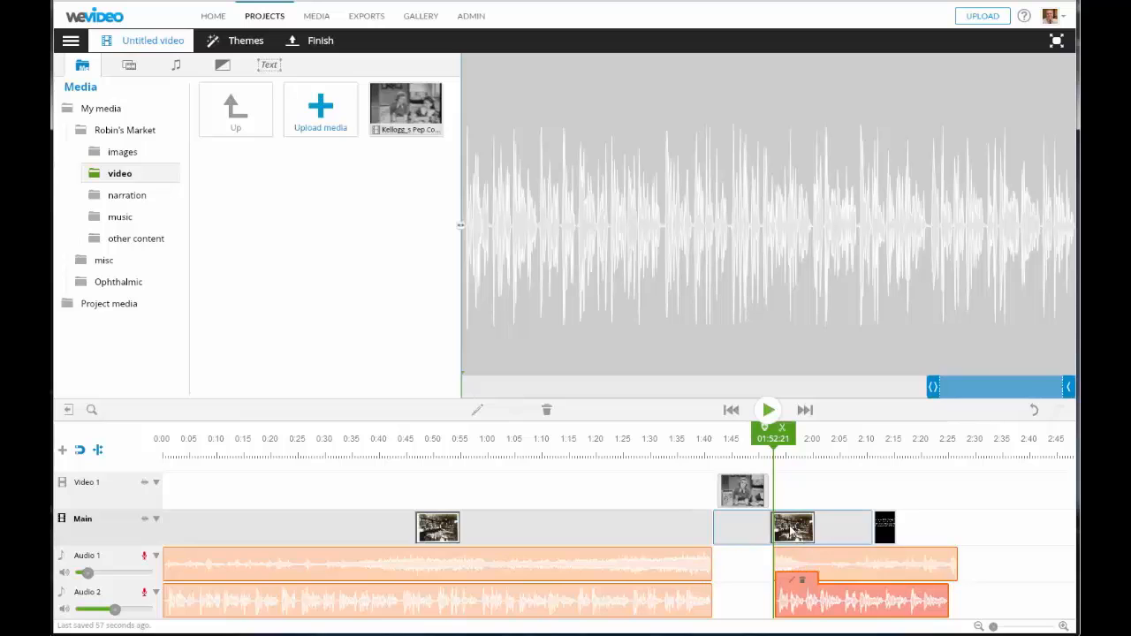
{"action": "left_click_drag", "start_coordinate": [823, 520], "coordinate": [875, 525]}
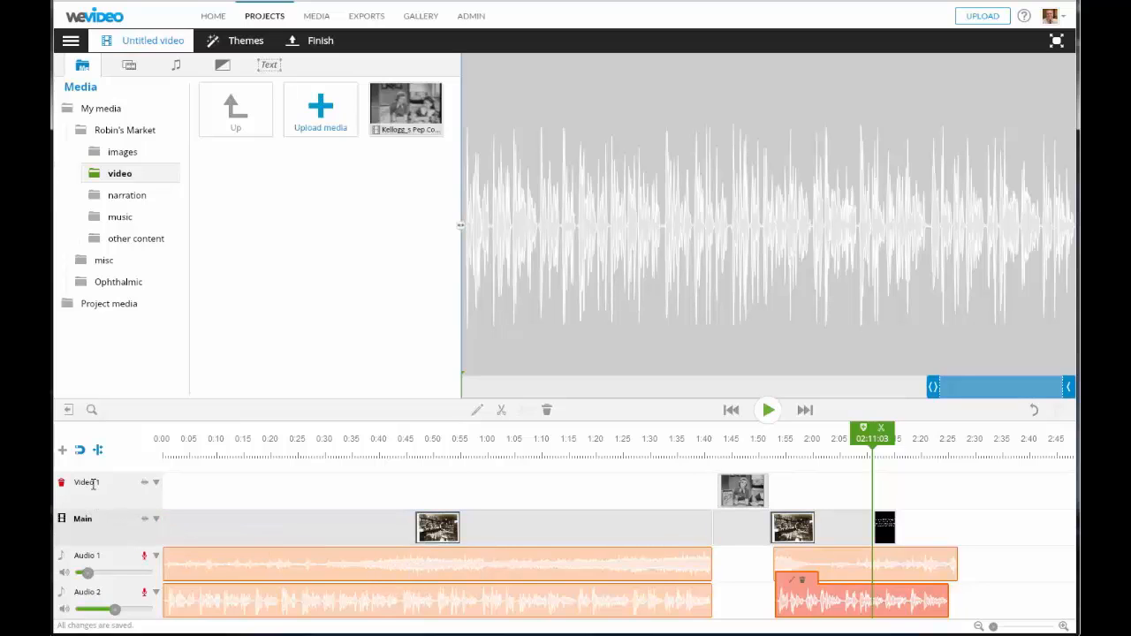
- Add a Video 2 track, move the market clip onto it and the black clip to Video 1, then preview
{"action": "left_click", "coordinate": [62, 452]}
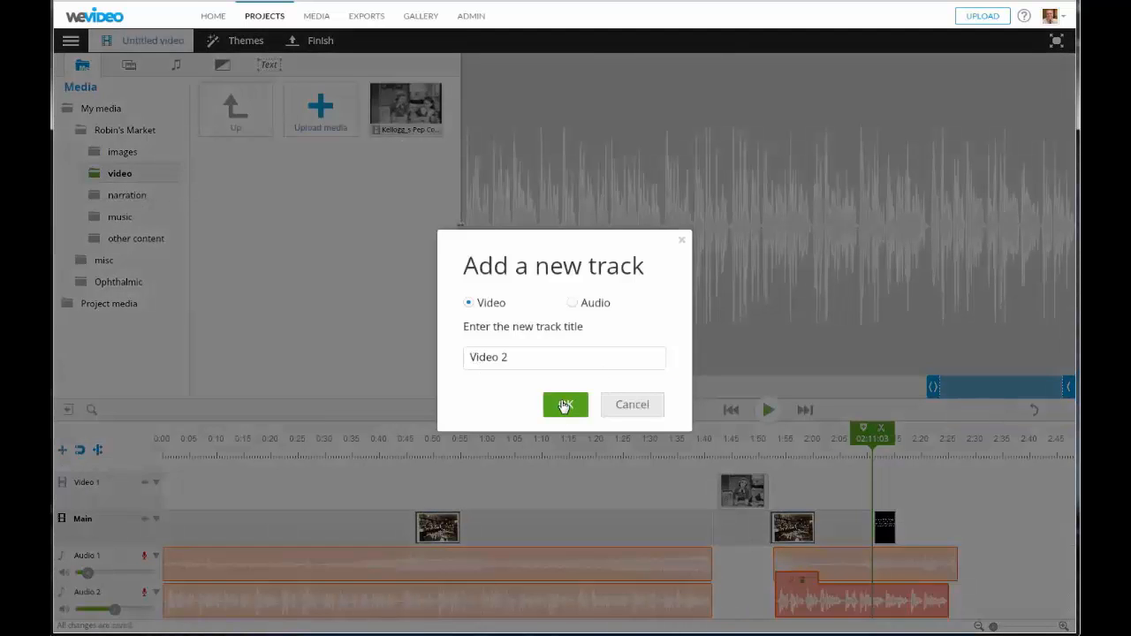
{"action": "left_click", "coordinate": [564, 405]}
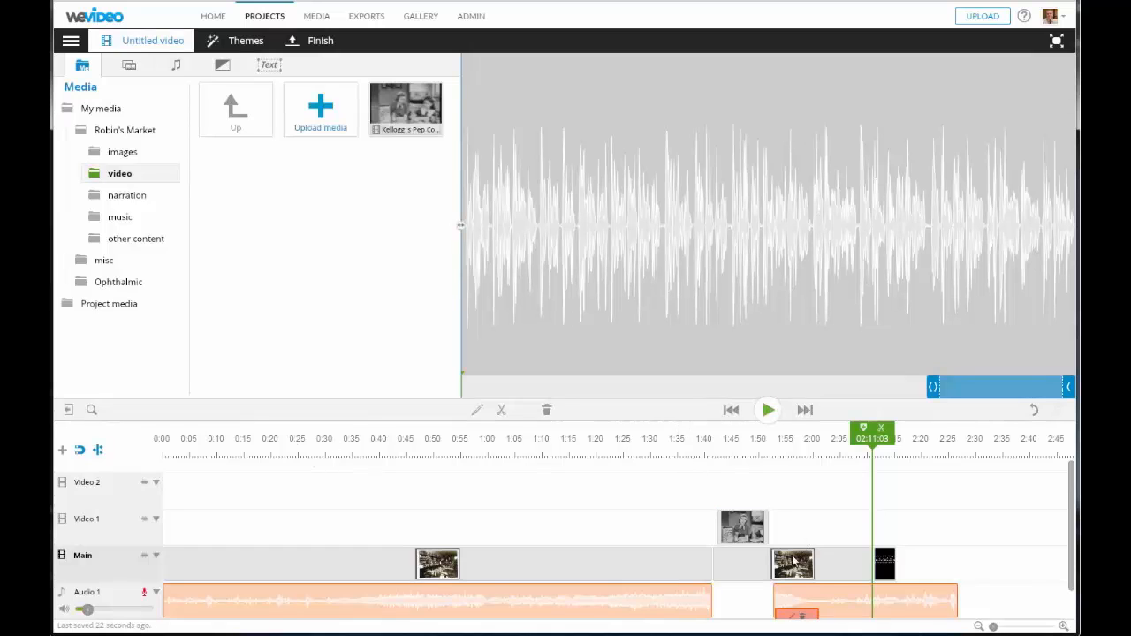
{"action": "left_click_drag", "start_coordinate": [758, 563], "coordinate": [762, 486]}
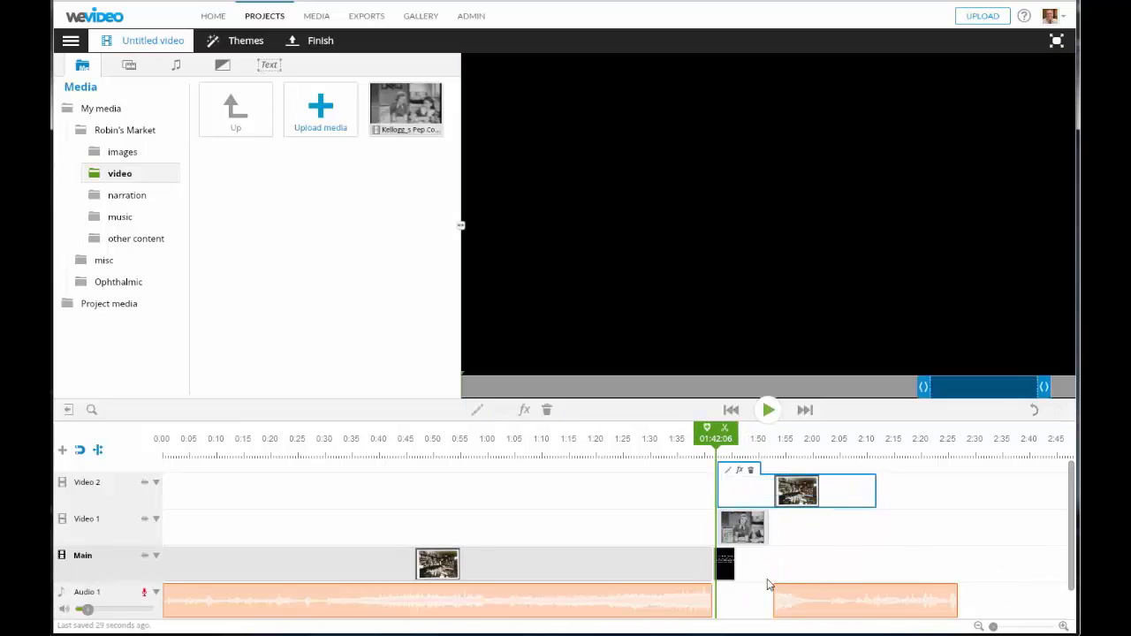
{"action": "left_click_drag", "start_coordinate": [723, 563], "coordinate": [888, 490]}
{"action": "left_click_drag", "start_coordinate": [730, 495], "coordinate": [789, 494]}
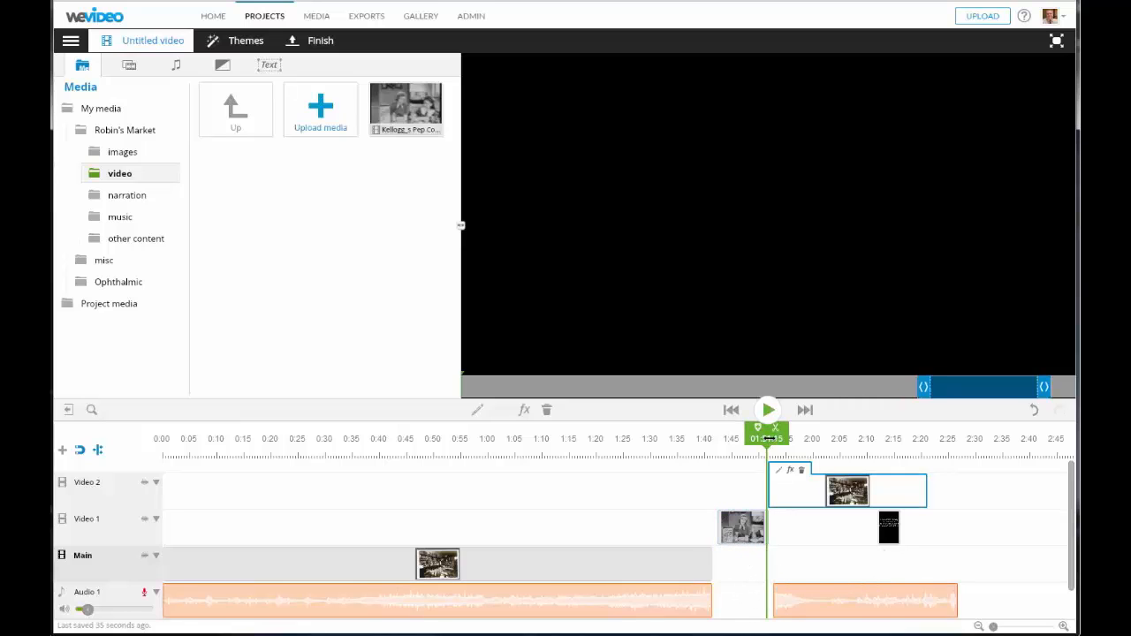
{"action": "left_click_drag", "start_coordinate": [767, 436], "coordinate": [698, 437]}
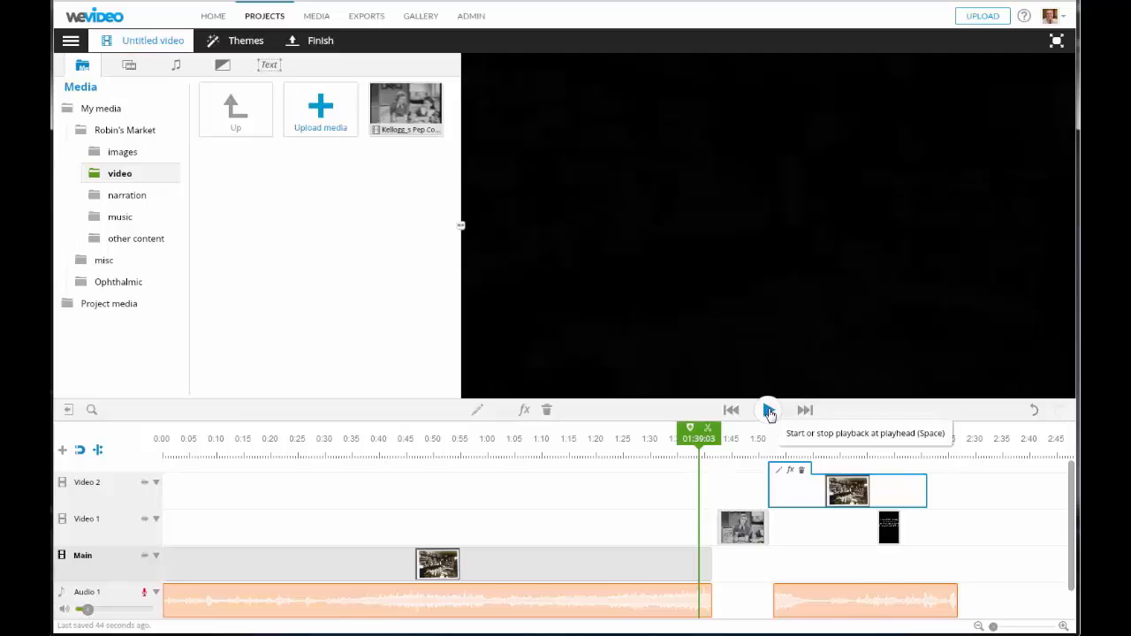
{"action": "left_click", "coordinate": [769, 411]}
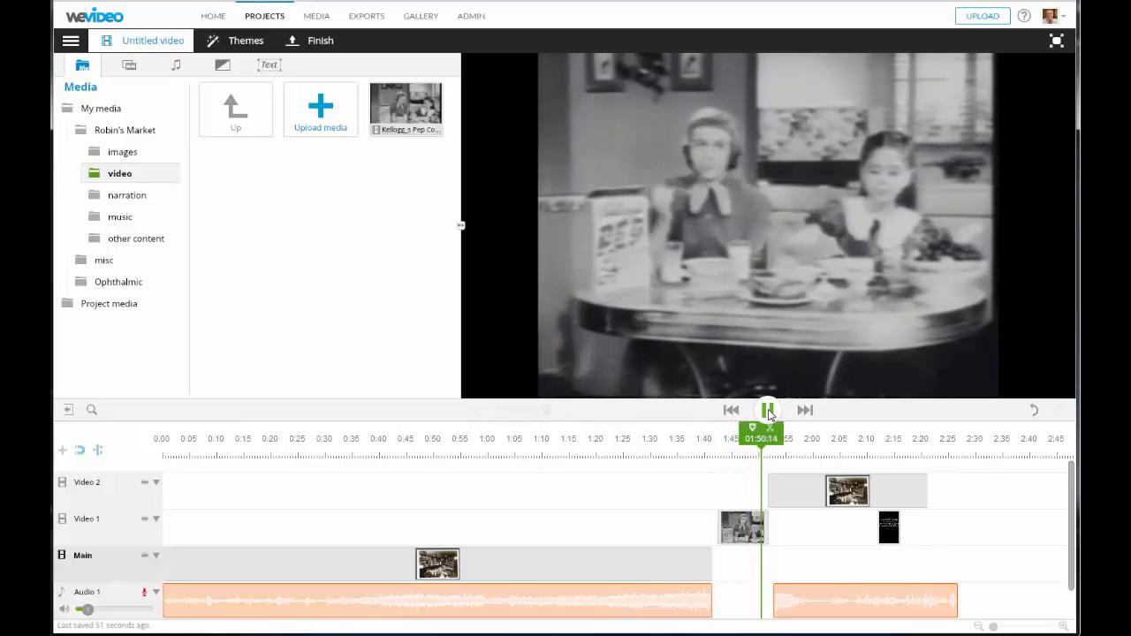
- Stretch the Kellogg's Pep clip on Video 1 to run about 1:41 to 1:51
{"action": "left_click", "coordinate": [768, 412]}
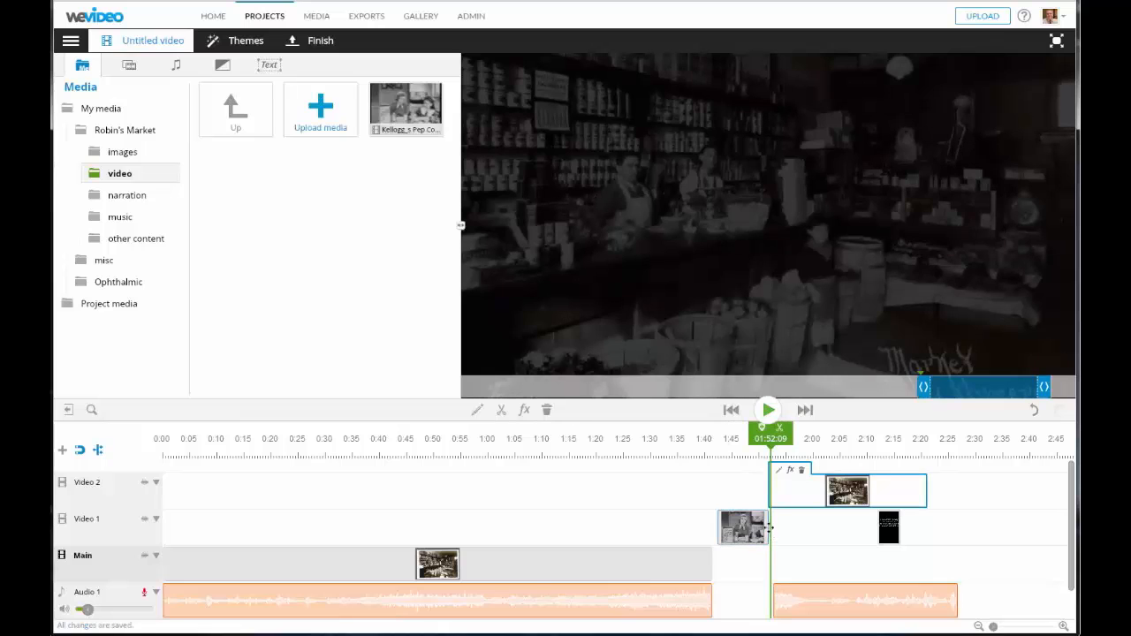
{"action": "left_click", "coordinate": [768, 531]}
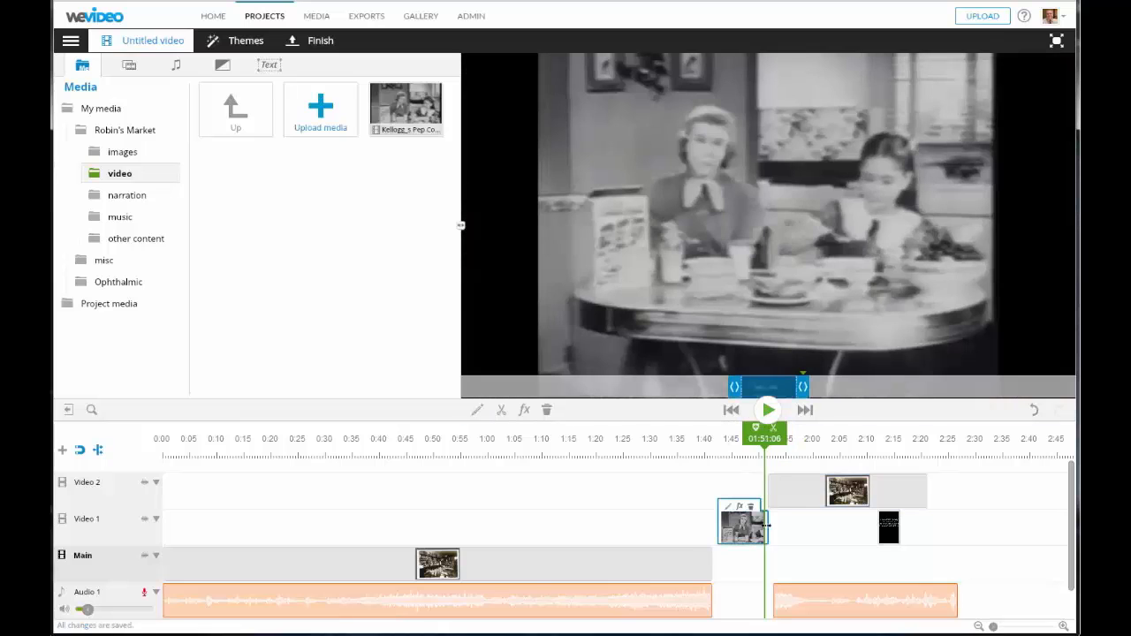
{"action": "left_click_drag", "start_coordinate": [769, 531], "coordinate": [739, 527]}
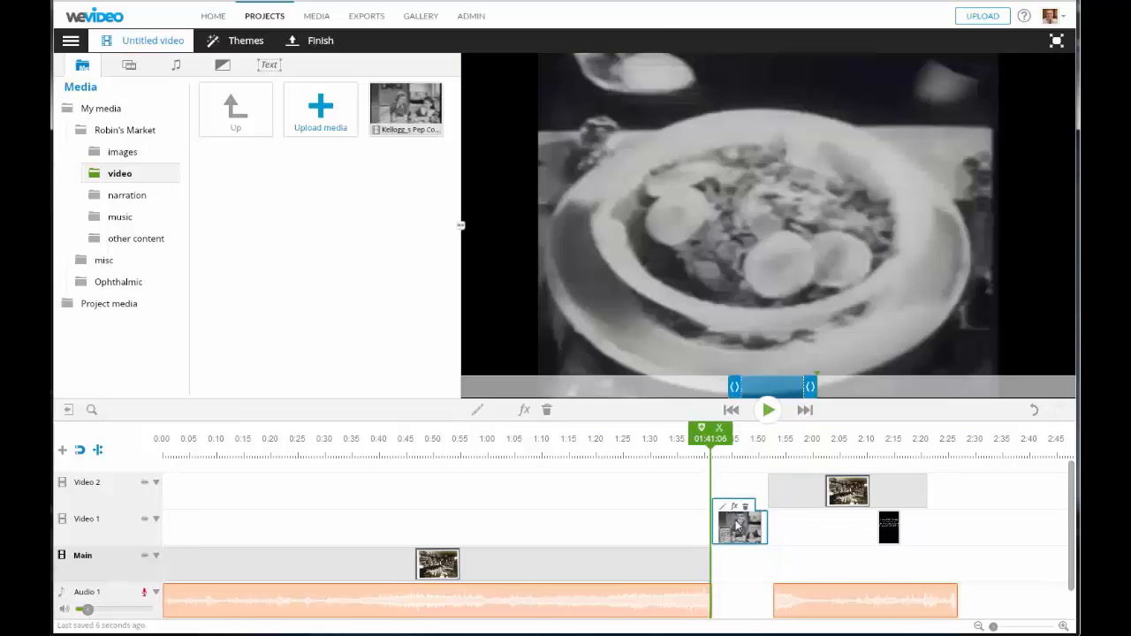
{"action": "left_click", "coordinate": [1066, 628]}
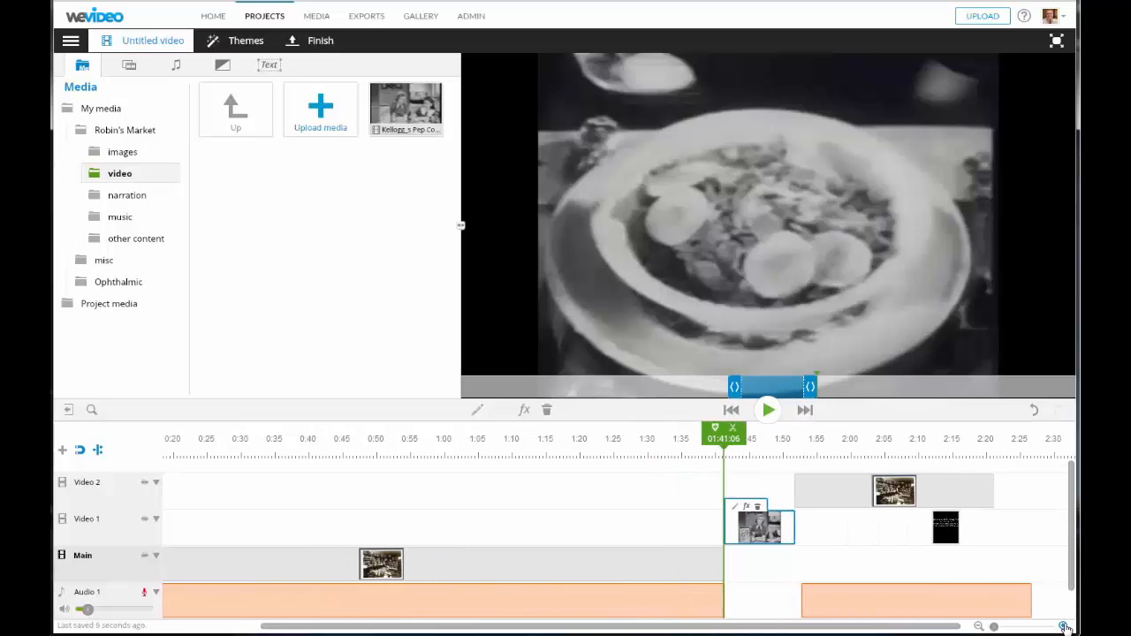
{"action": "left_click", "coordinate": [1066, 627]}
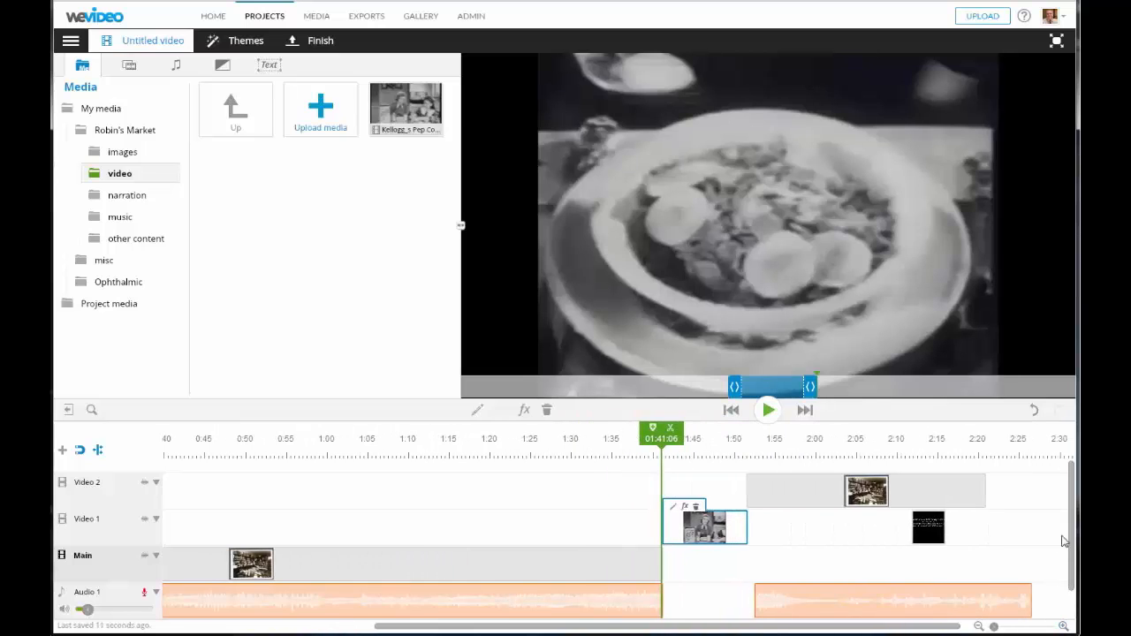
{"action": "mouse_move", "coordinate": [1071, 536]}
{"action": "left_mouse_down"}
{"action": "mouse_move", "coordinate": [1073, 550]}
{"action": "mouse_move", "coordinate": [1076, 526]}
{"action": "left_mouse_up"}
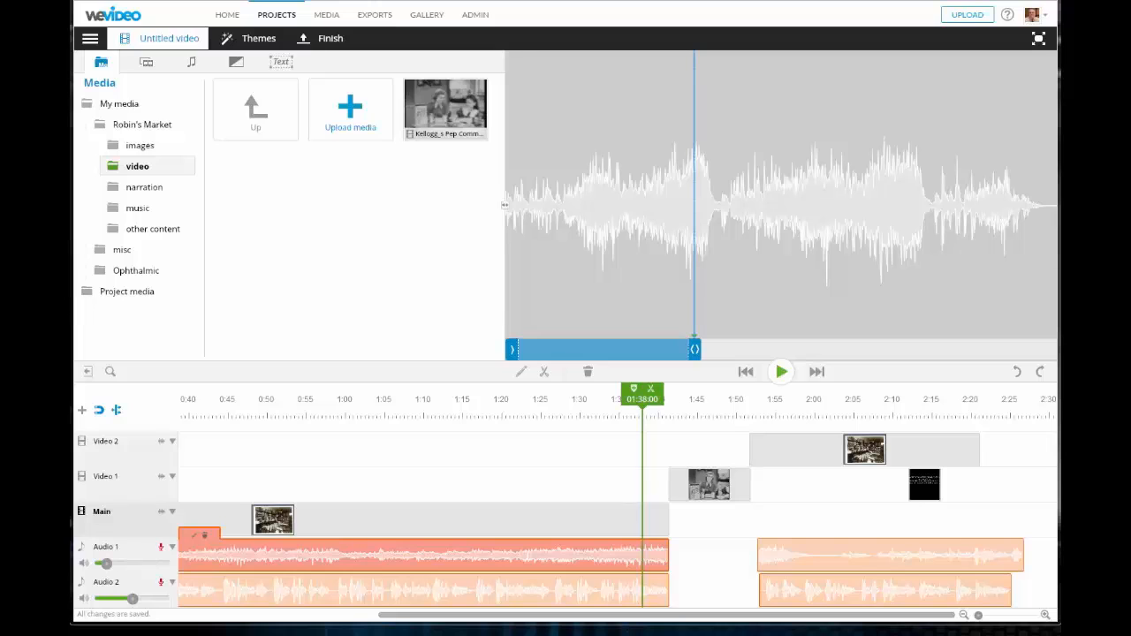
- Show volume levels on Audio 1 and set the first clip's volume point to 100
{"action": "left_click", "coordinate": [172, 548]}
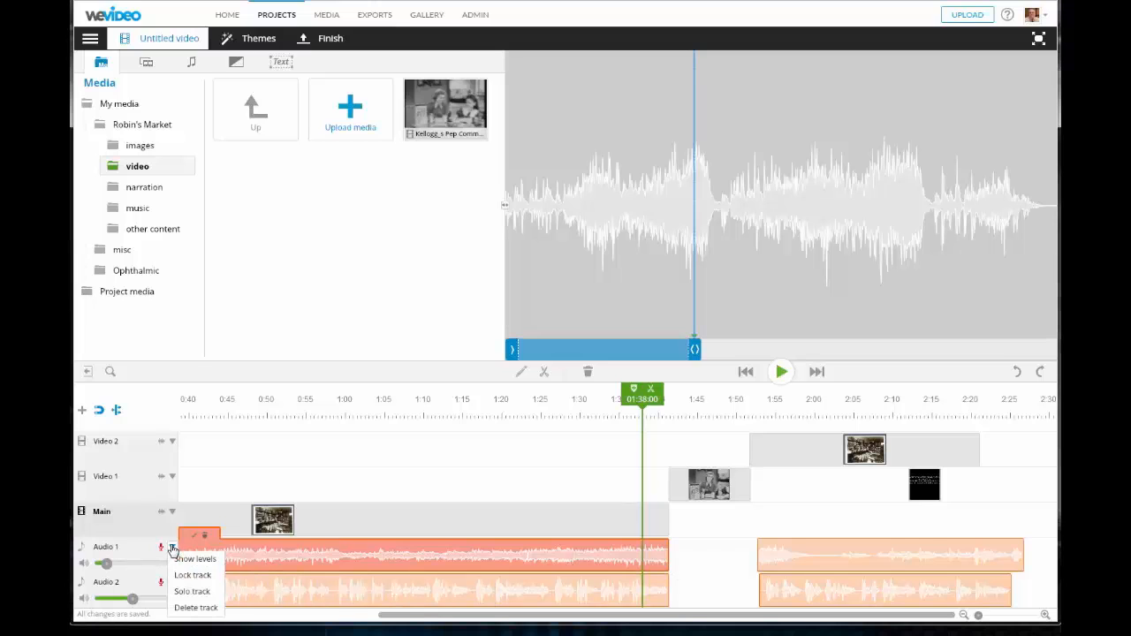
{"action": "left_click", "coordinate": [200, 564]}
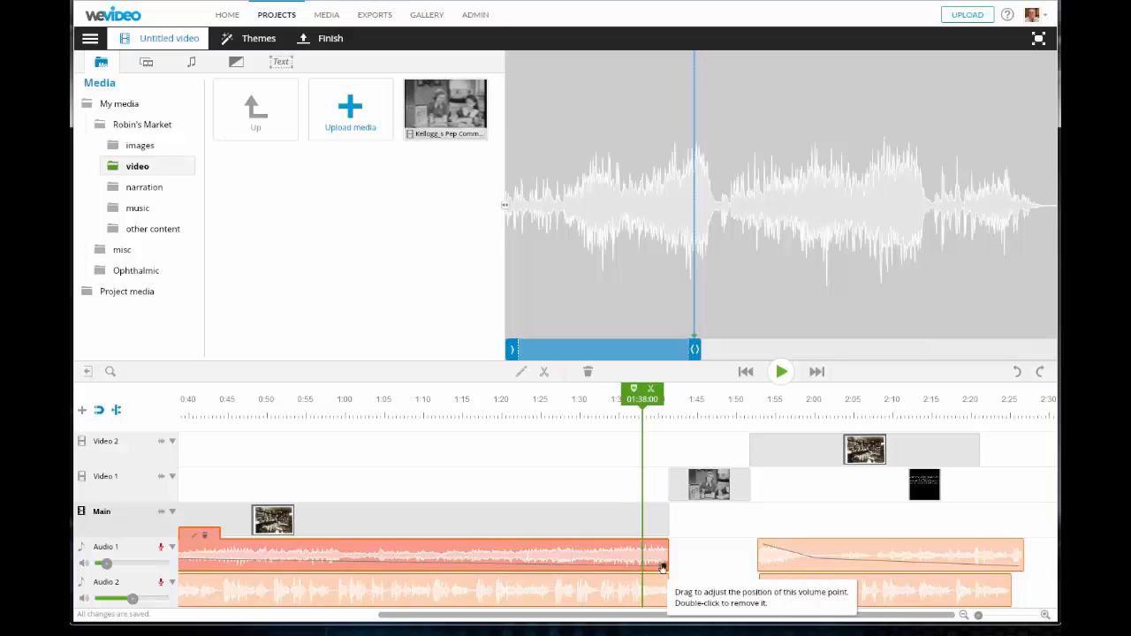
{"action": "left_click_drag", "start_coordinate": [663, 566], "coordinate": [663, 526]}
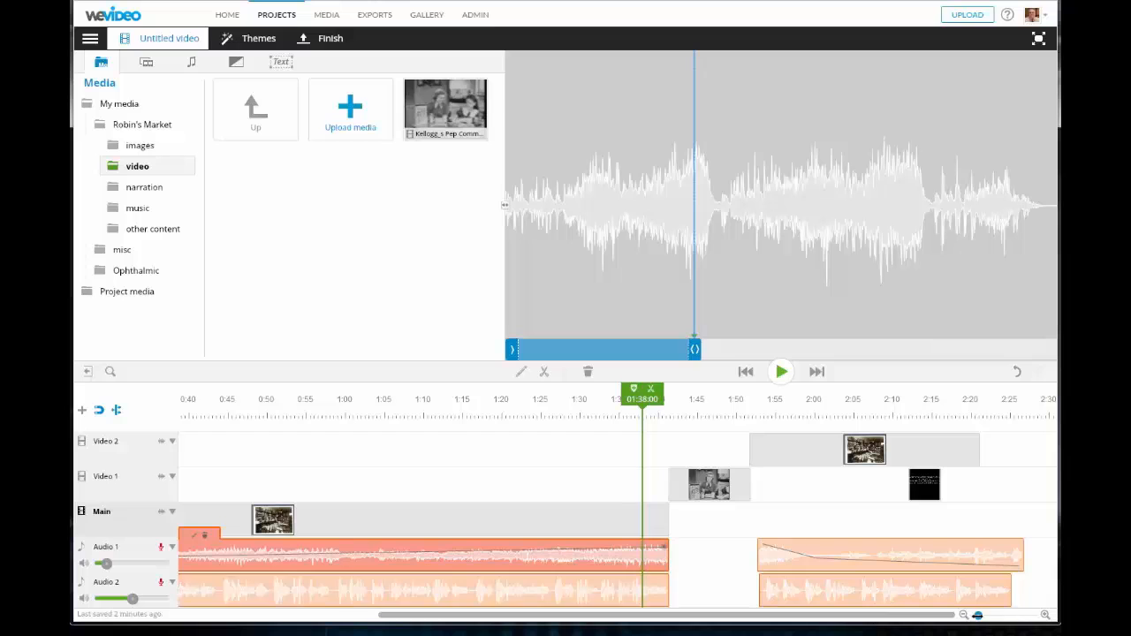
{"action": "left_click", "coordinate": [966, 616]}
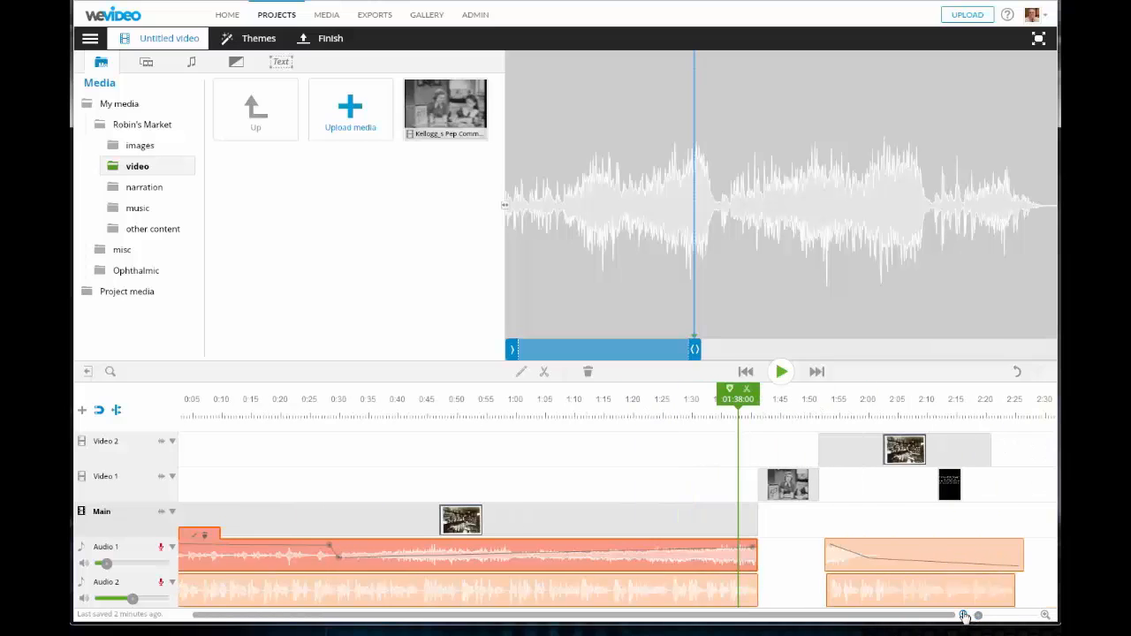
{"action": "left_click", "coordinate": [965, 616]}
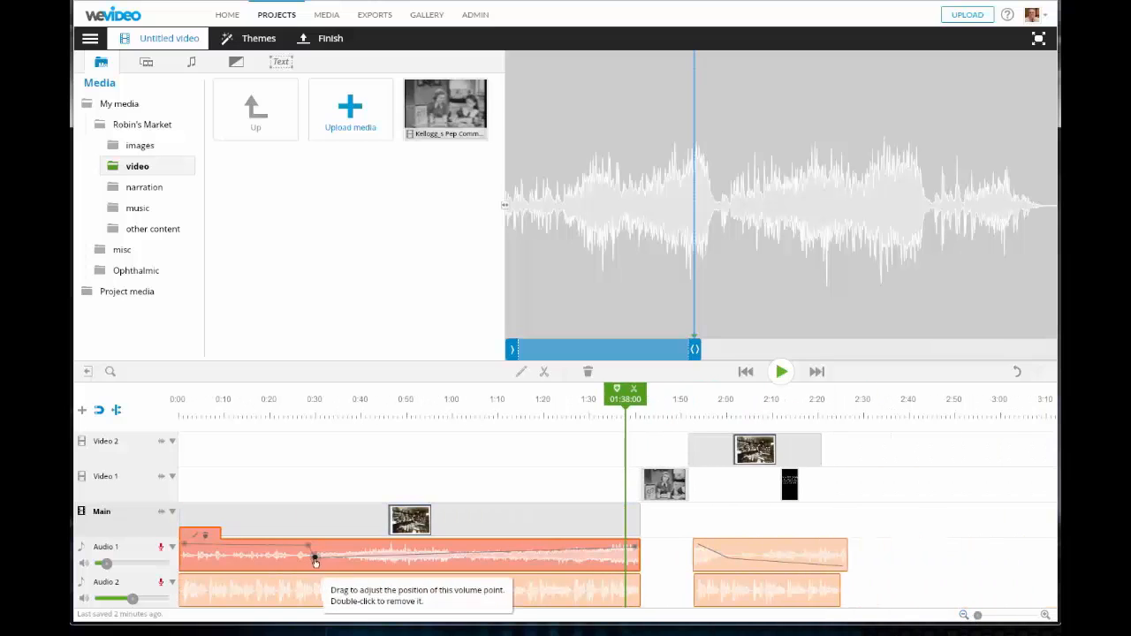
{"action": "left_click_drag", "start_coordinate": [317, 558], "coordinate": [321, 548]}
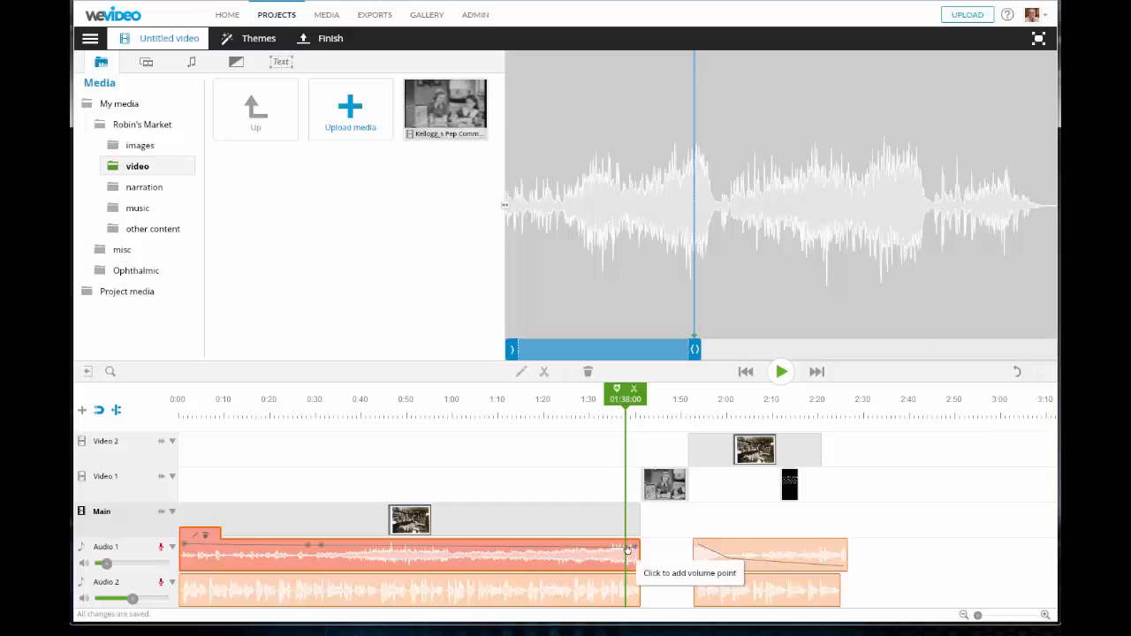
- Add a volume point near the first Audio 1 clip's end and pull it down to near silence
{"action": "left_click", "coordinate": [634, 548]}
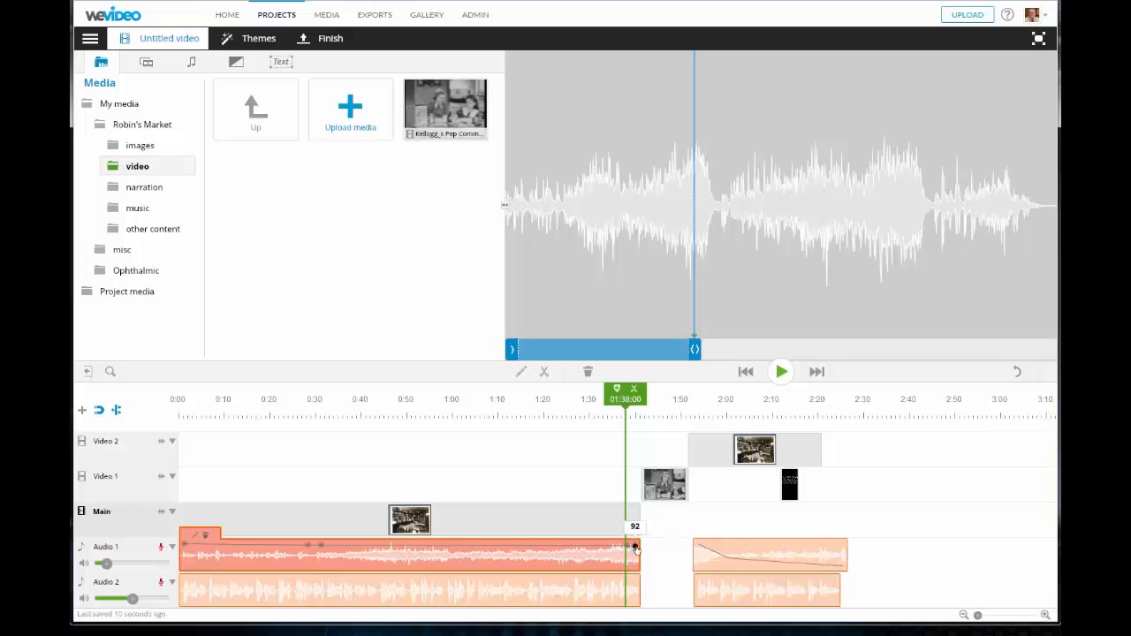
{"action": "left_click_drag", "start_coordinate": [634, 548], "coordinate": [644, 584]}
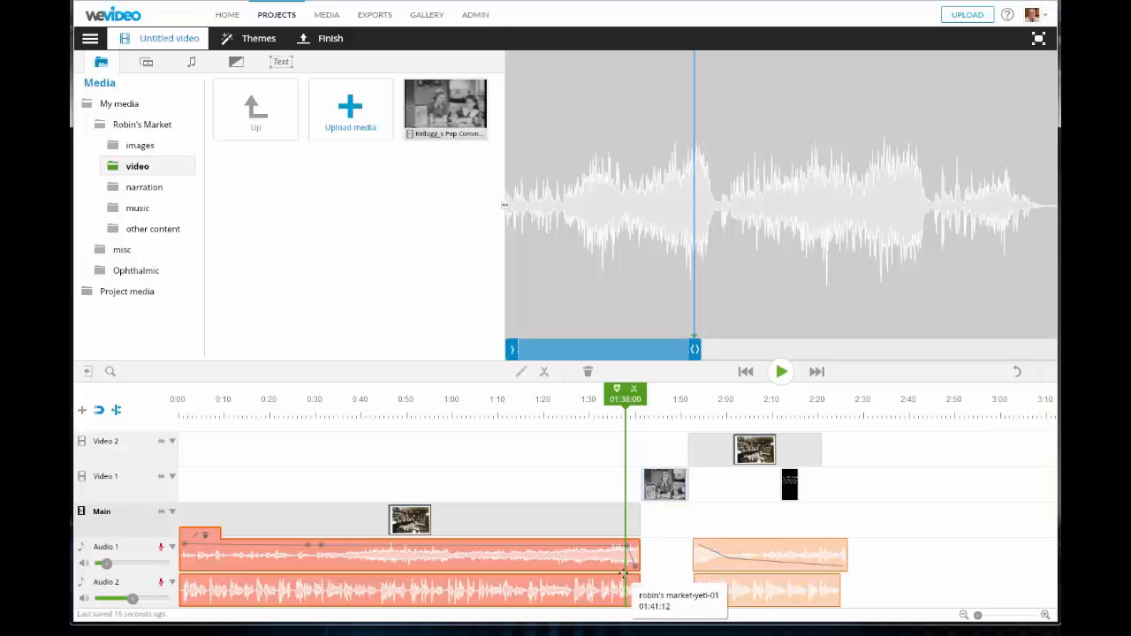
{"action": "left_click", "coordinate": [1045, 616]}
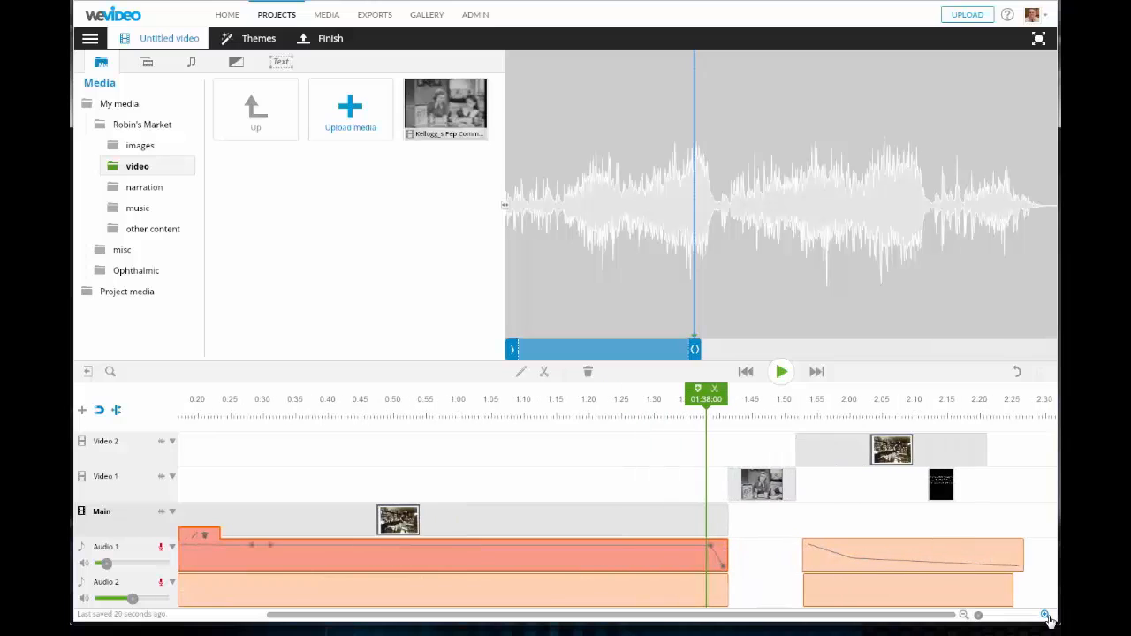
{"action": "left_click", "coordinate": [1045, 617]}
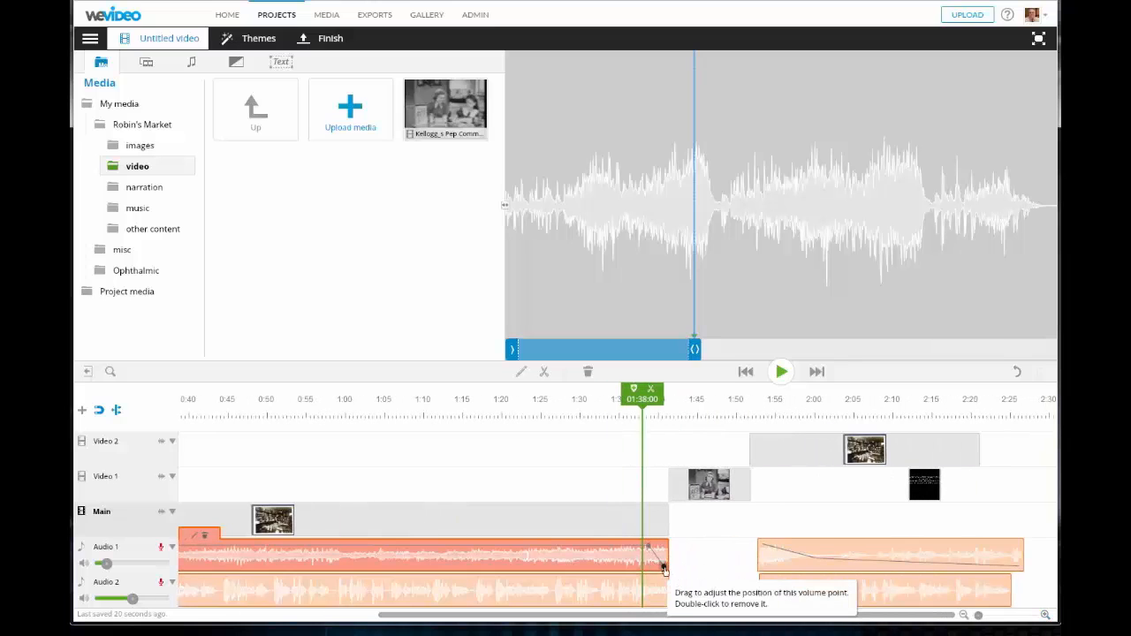
{"action": "mouse_move", "coordinate": [665, 567]}
{"action": "left_mouse_down"}
{"action": "mouse_move", "coordinate": [651, 548]}
{"action": "mouse_move", "coordinate": [665, 547]}
{"action": "mouse_move", "coordinate": [664, 569]}
{"action": "left_mouse_up"}
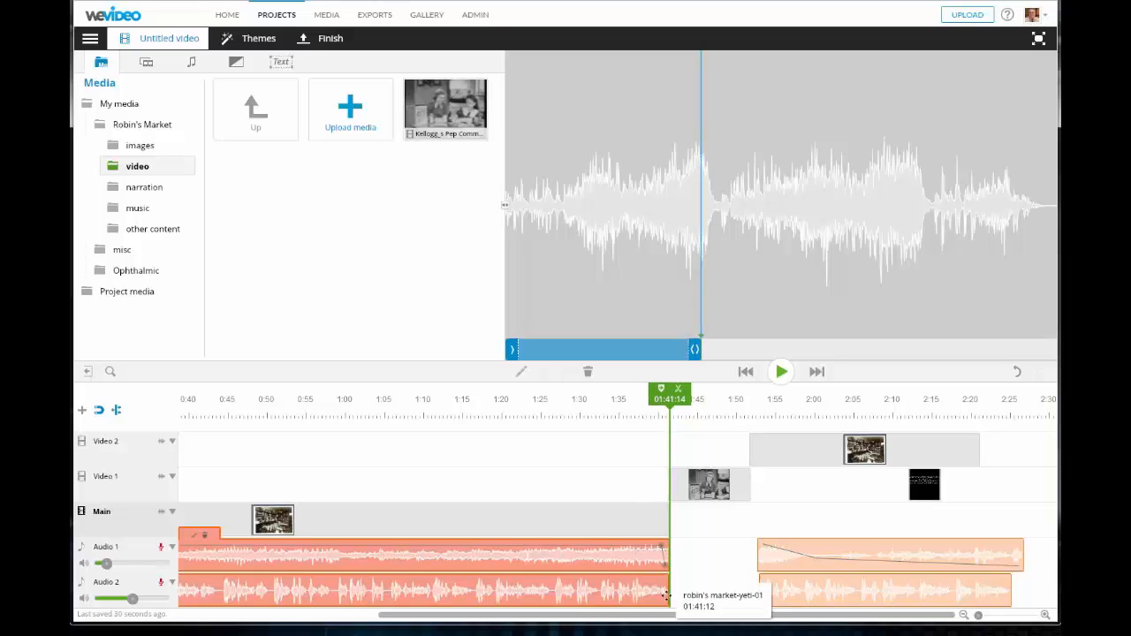
- Raise the second Audio 1 clip's middle and end volume to full and drop its start to 0
{"action": "left_click", "coordinate": [659, 592]}
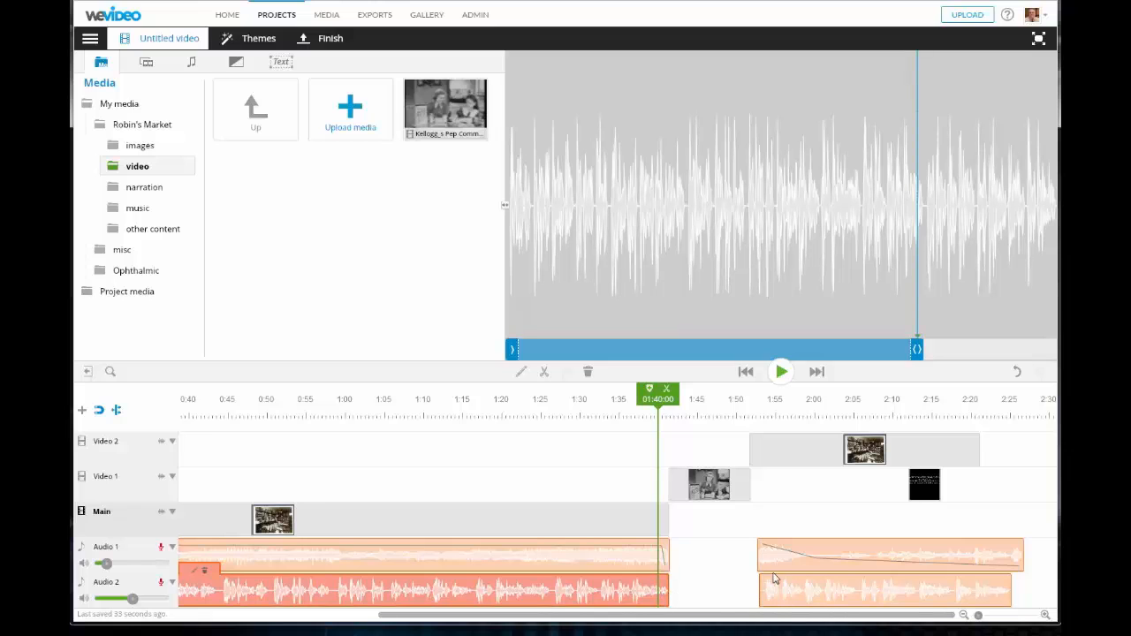
{"action": "left_click", "coordinate": [855, 563]}
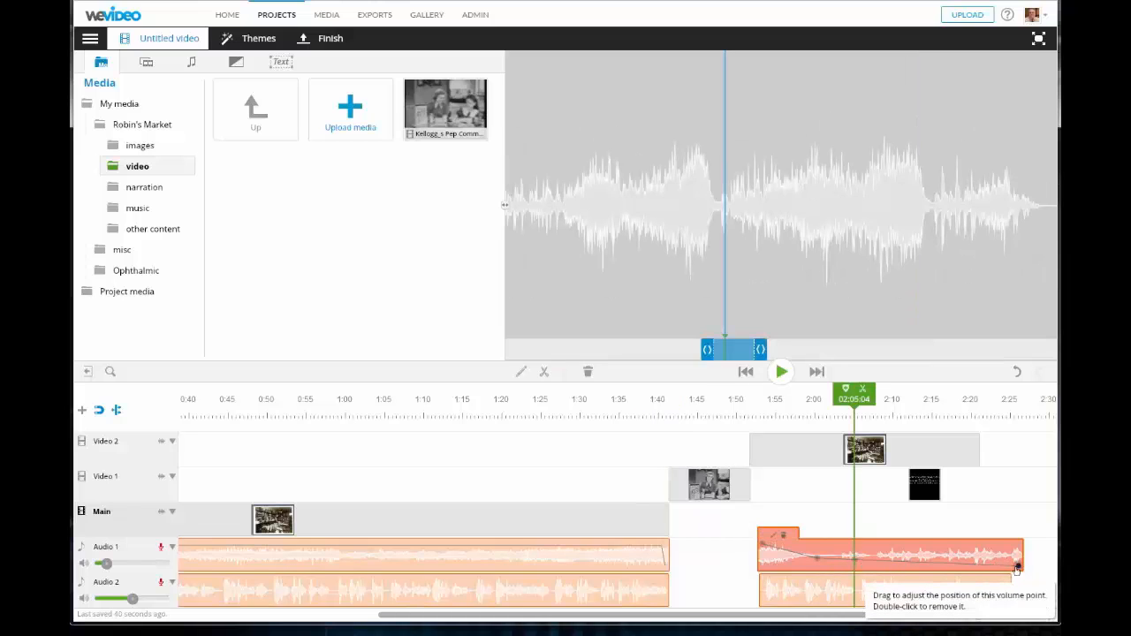
{"action": "left_click_drag", "start_coordinate": [1018, 567], "coordinate": [1018, 531]}
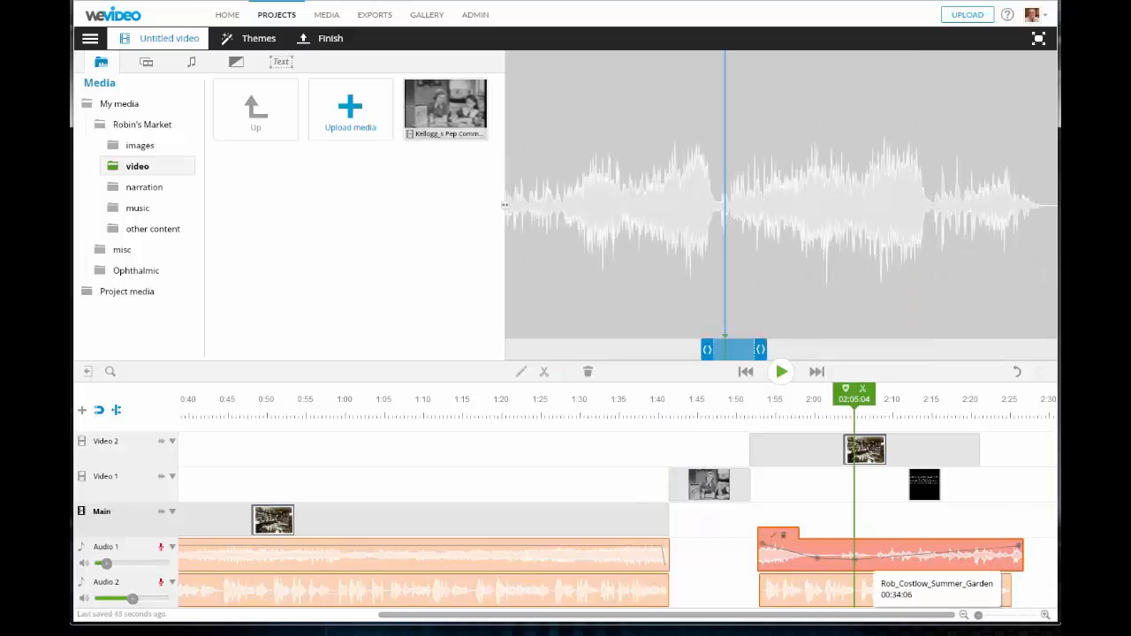
{"action": "left_click_drag", "start_coordinate": [854, 561], "coordinate": [816, 539]}
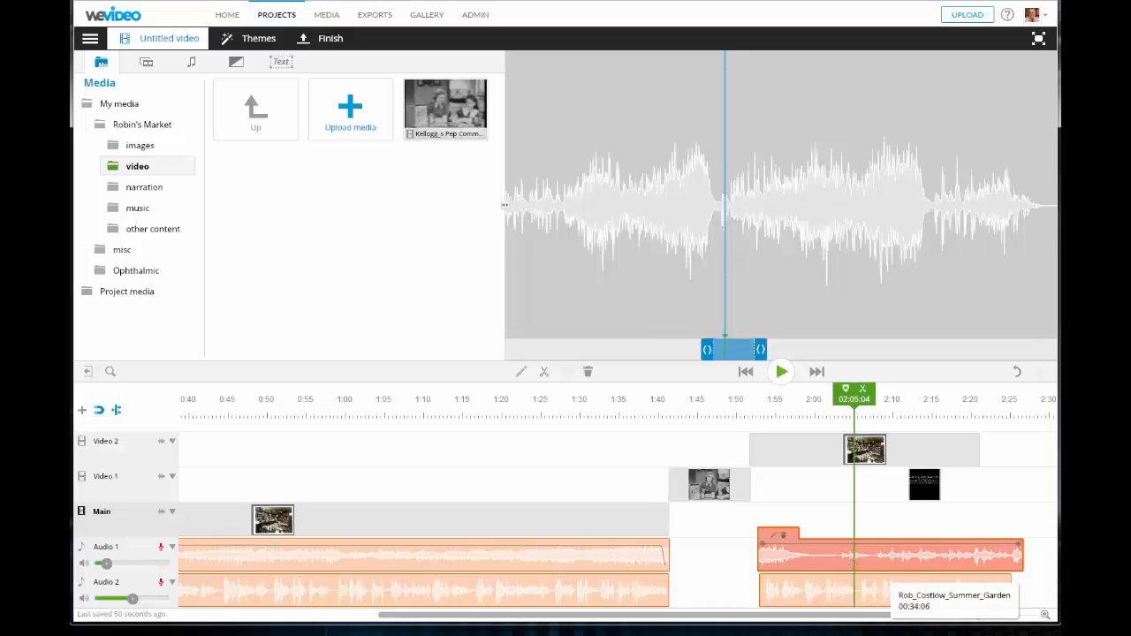
{"action": "left_click_drag", "start_coordinate": [762, 544], "coordinate": [762, 545]}
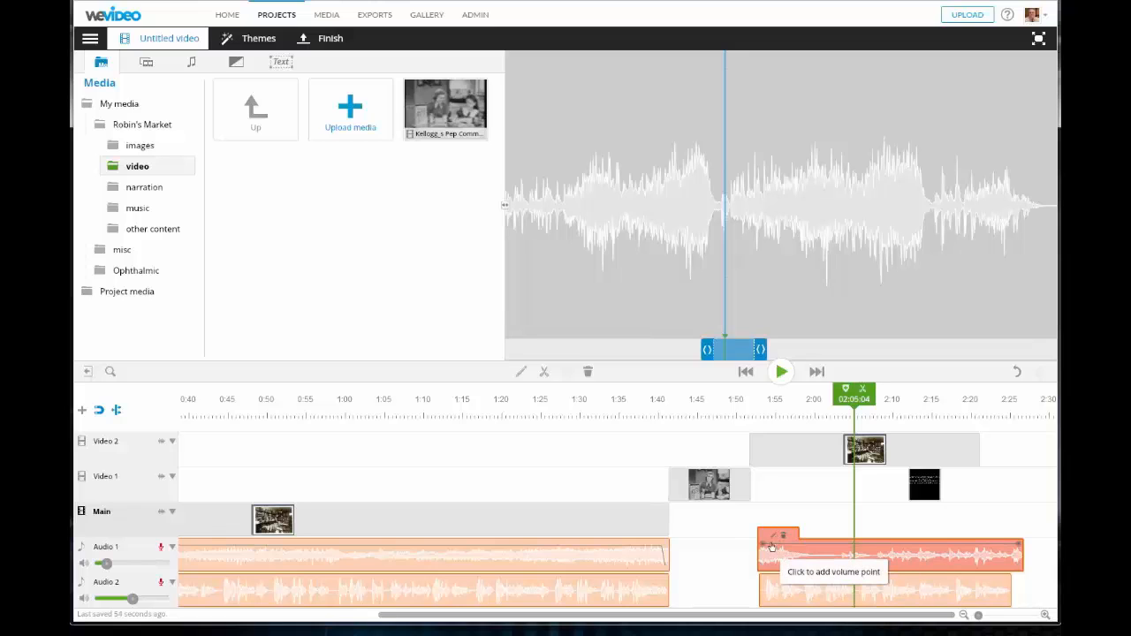
{"action": "left_click_drag", "start_coordinate": [762, 545], "coordinate": [759, 581]}
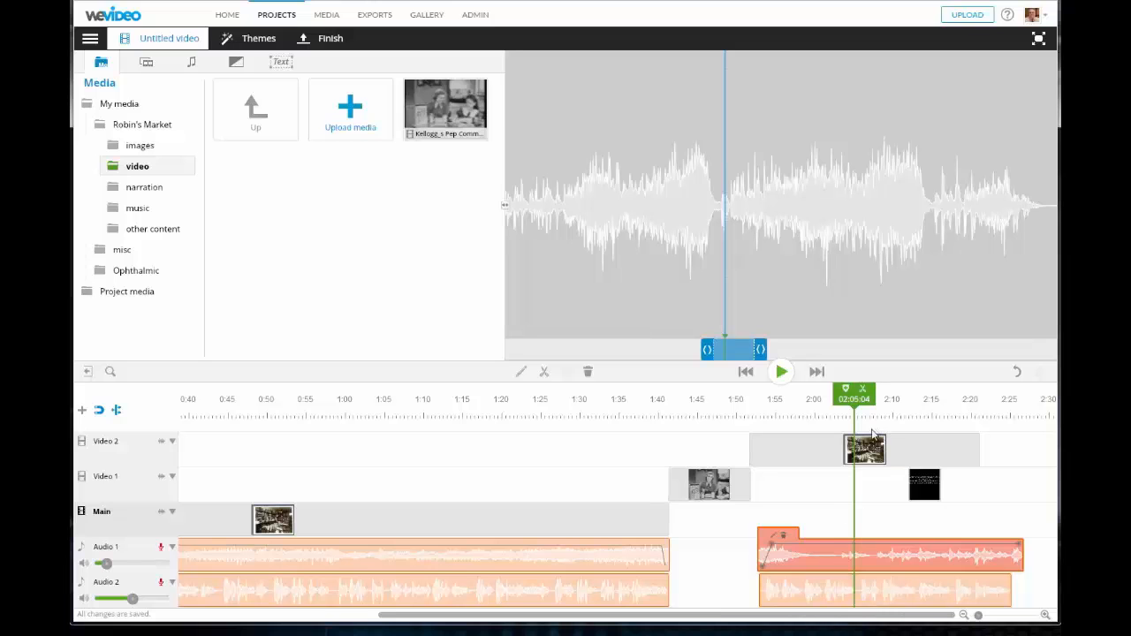
{"action": "left_click_drag", "start_coordinate": [855, 395], "coordinate": [654, 433]}
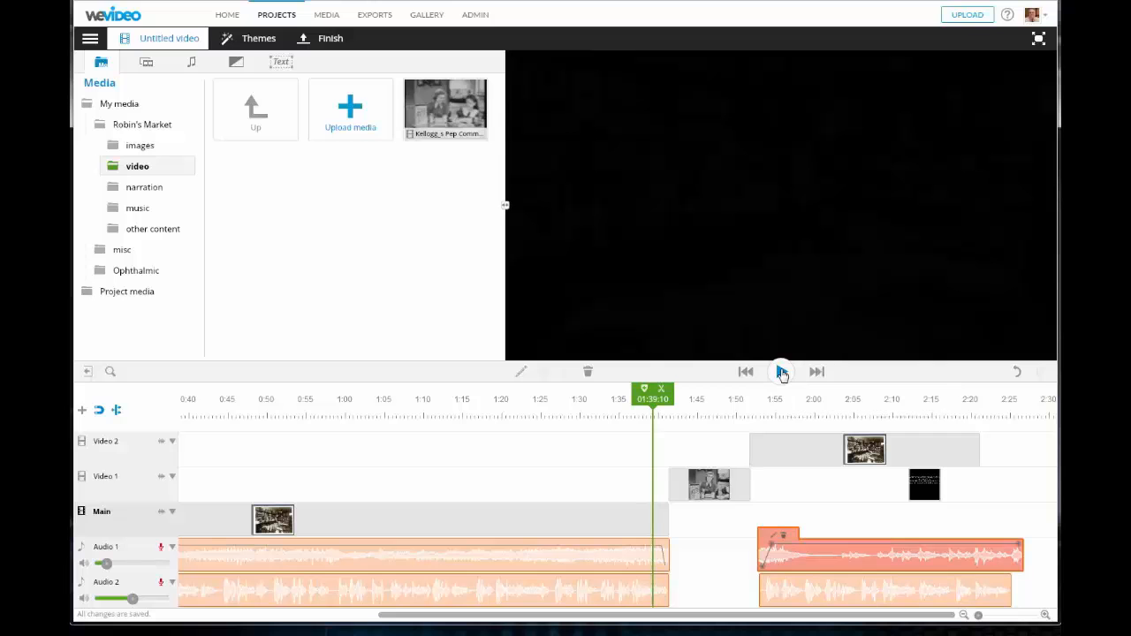
{"action": "left_click", "coordinate": [782, 373]}
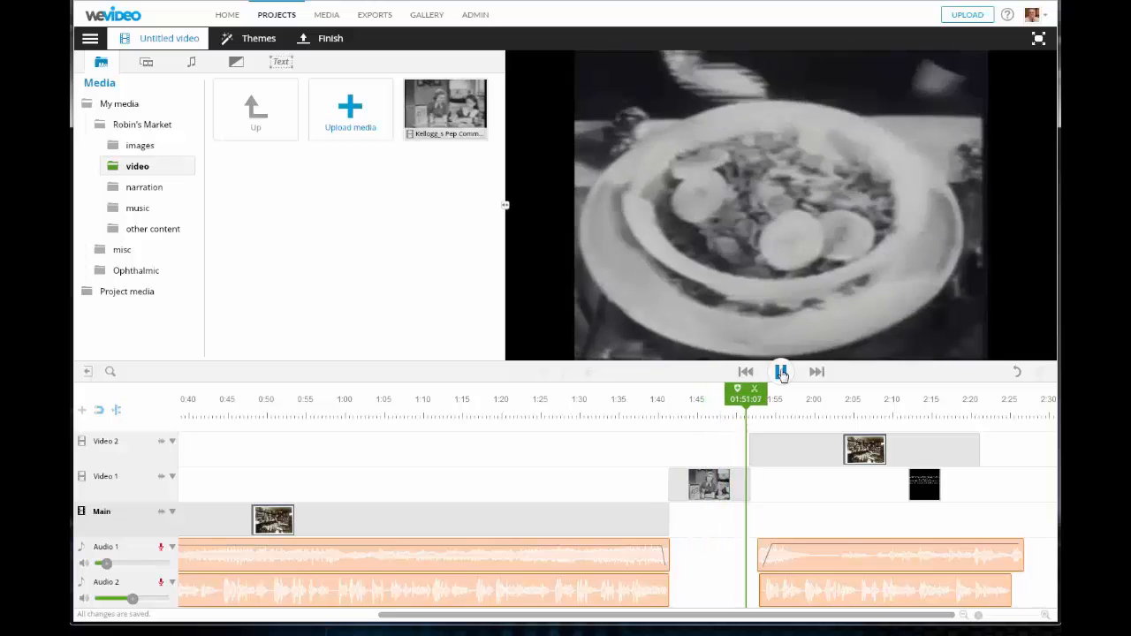
{"action": "left_click", "coordinate": [781, 372]}
{"action": "left_click", "coordinate": [773, 552]}
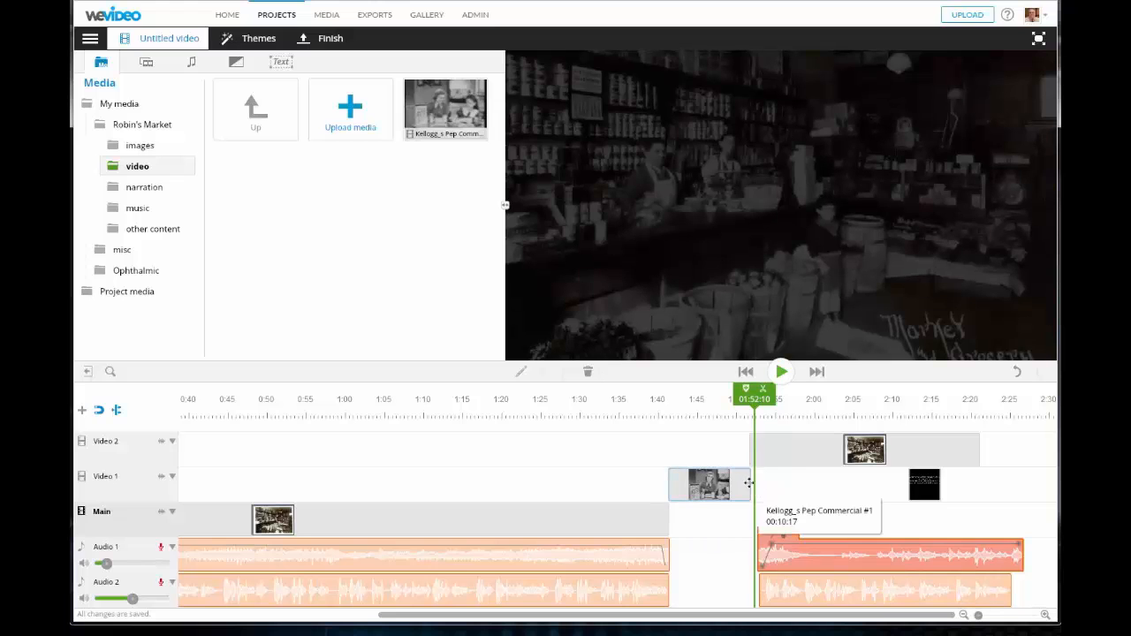
- Extend the Kellogg's Pep clip to end around 1:53 and show levels on the Video 1 track
{"action": "left_click_drag", "start_coordinate": [752, 488], "coordinate": [763, 484]}
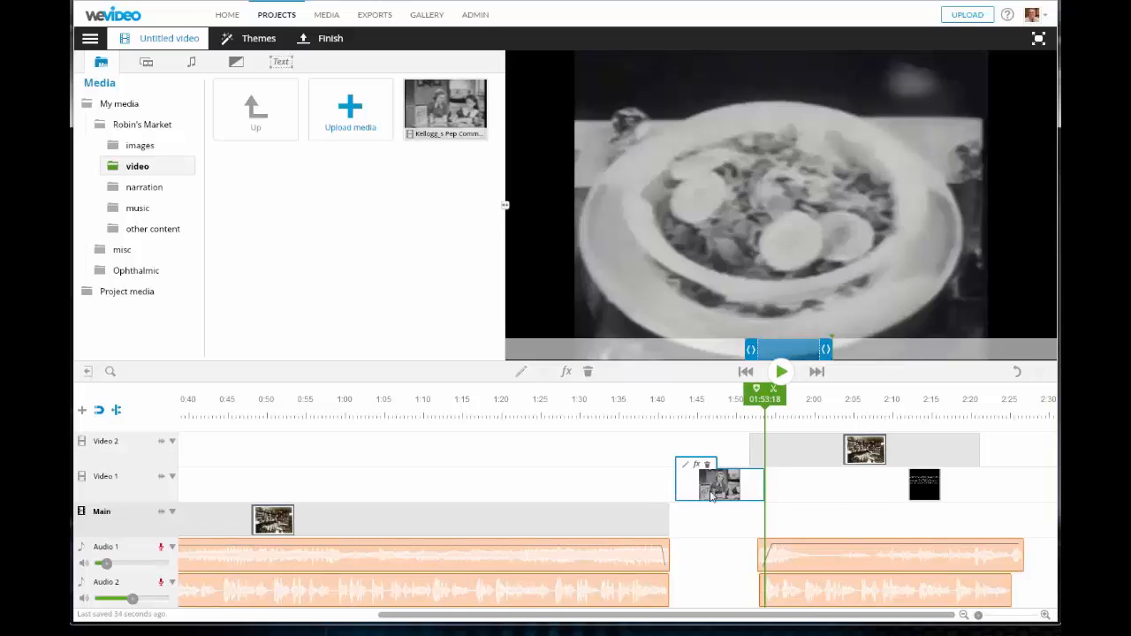
{"action": "left_click", "coordinate": [173, 478]}
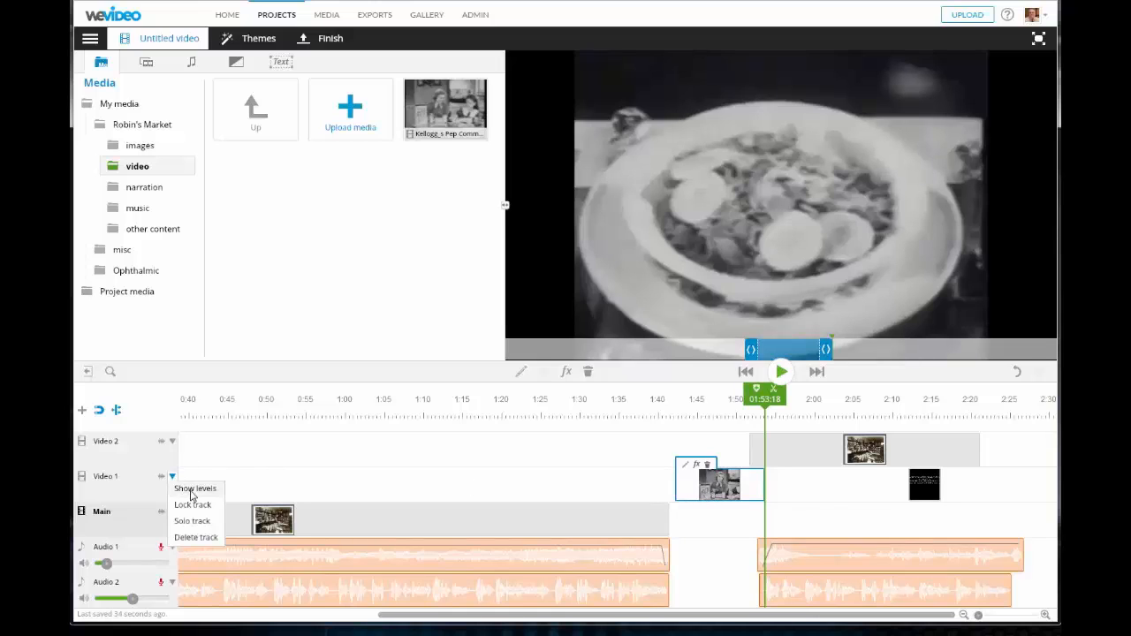
{"action": "left_click", "coordinate": [191, 492]}
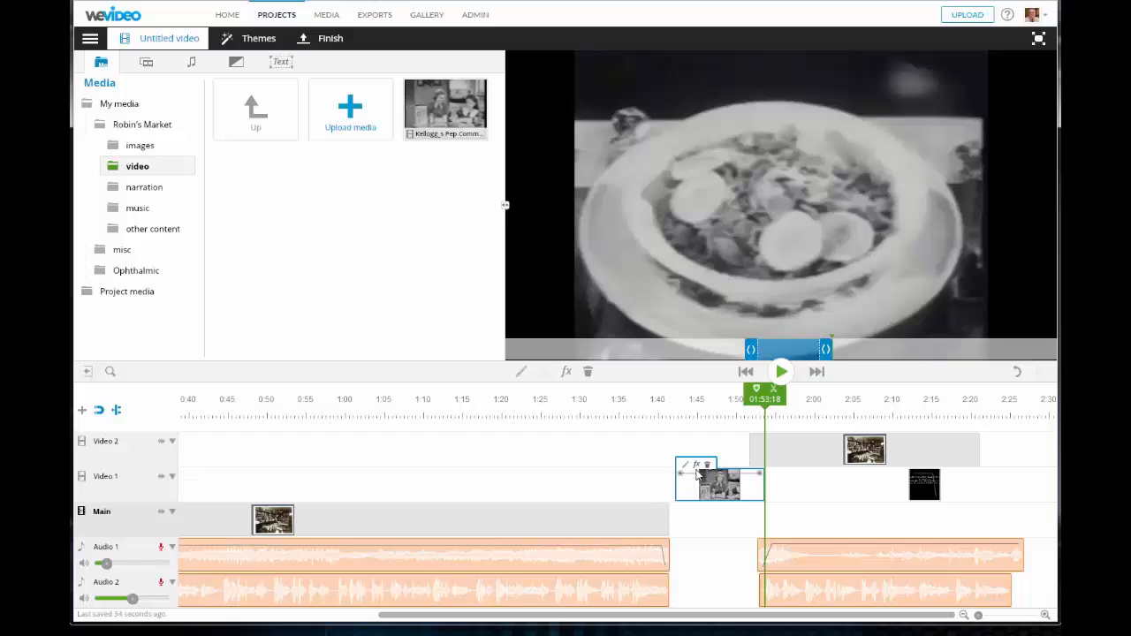
{"action": "left_click", "coordinate": [1044, 614]}
{"action": "left_click", "coordinate": [1045, 615]}
{"action": "left_click", "coordinate": [1045, 614]}
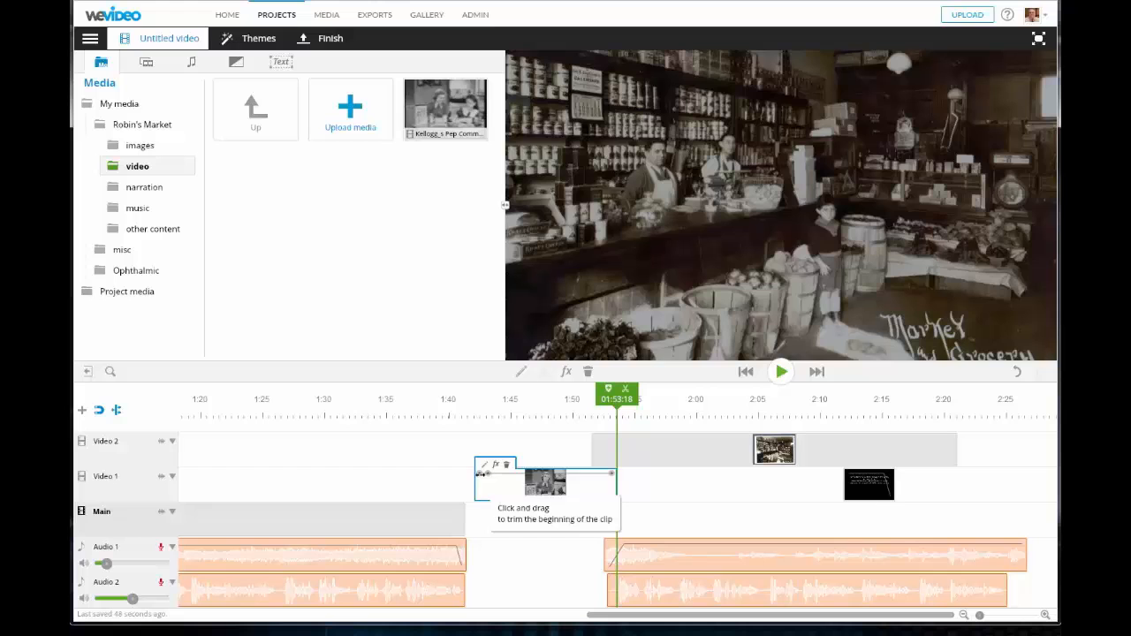
- Drop the commercial's ending opacity point to 0, then replay from about 1:39 to check the fade
{"action": "left_click", "coordinate": [482, 477]}
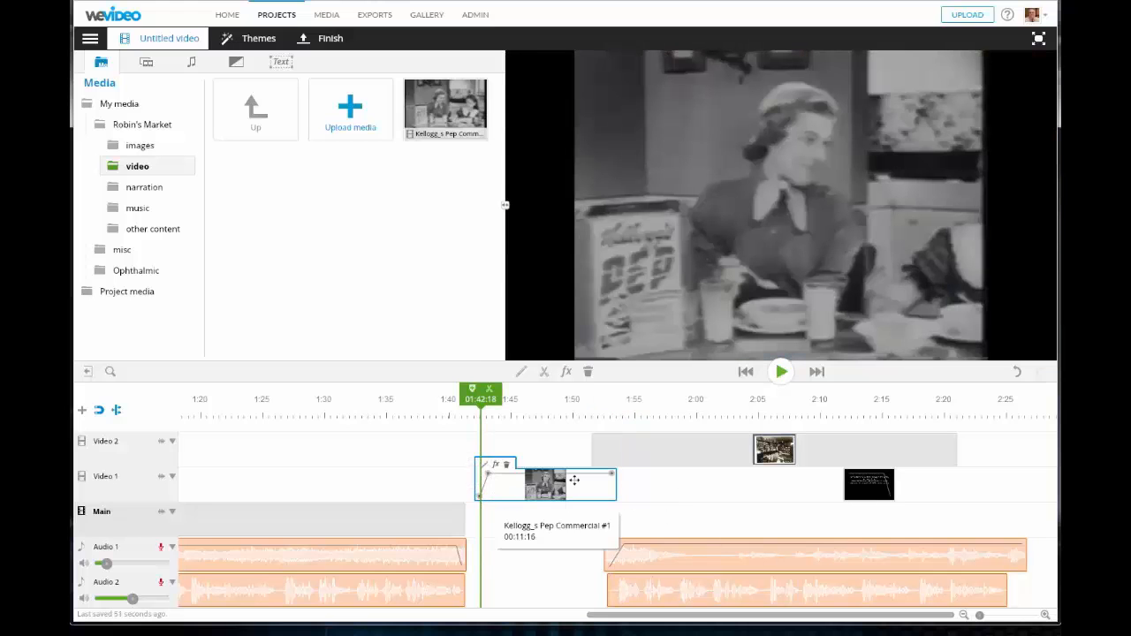
{"action": "left_click", "coordinate": [601, 475]}
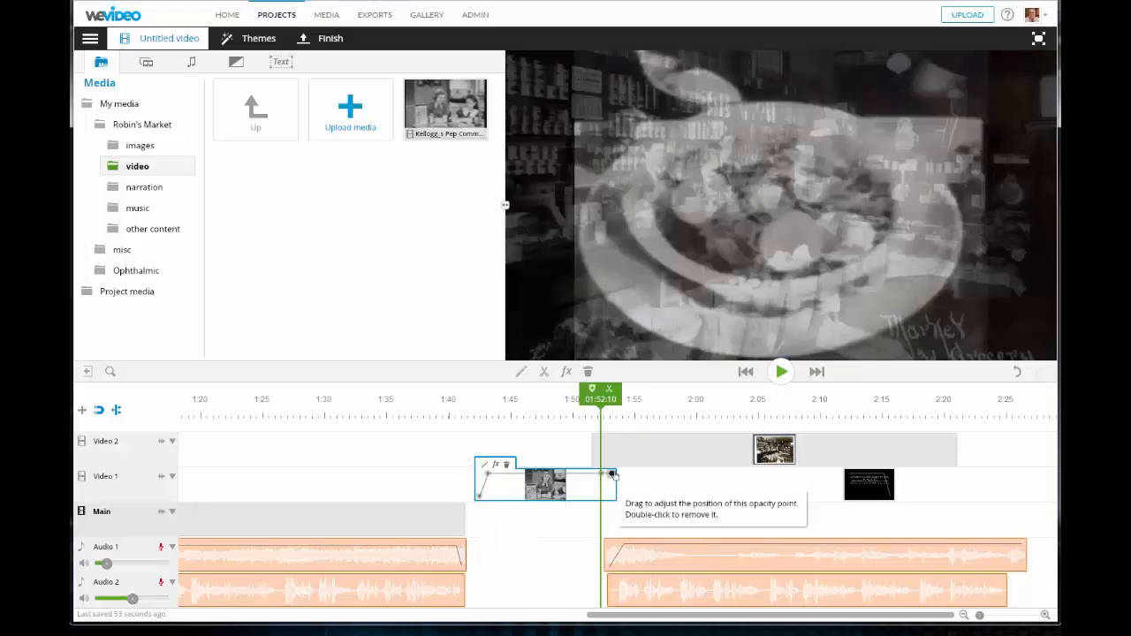
{"action": "left_click", "coordinate": [615, 475]}
{"action": "left_click_drag", "start_coordinate": [612, 475], "coordinate": [612, 498]}
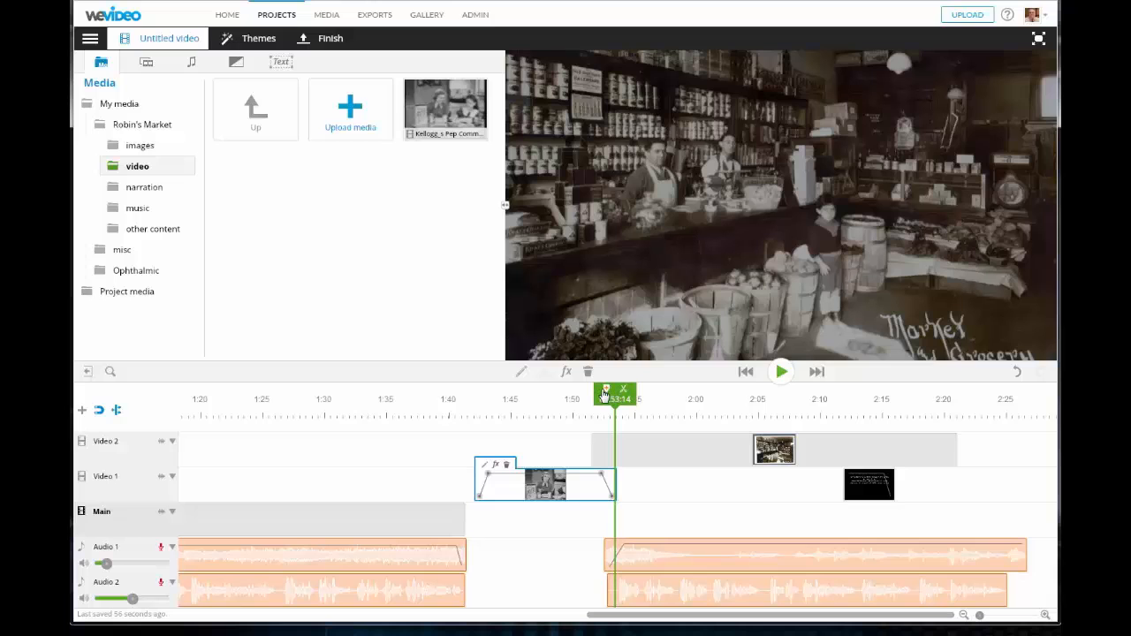
{"action": "left_click_drag", "start_coordinate": [605, 395], "coordinate": [440, 395]}
{"action": "left_click", "coordinate": [783, 372]}
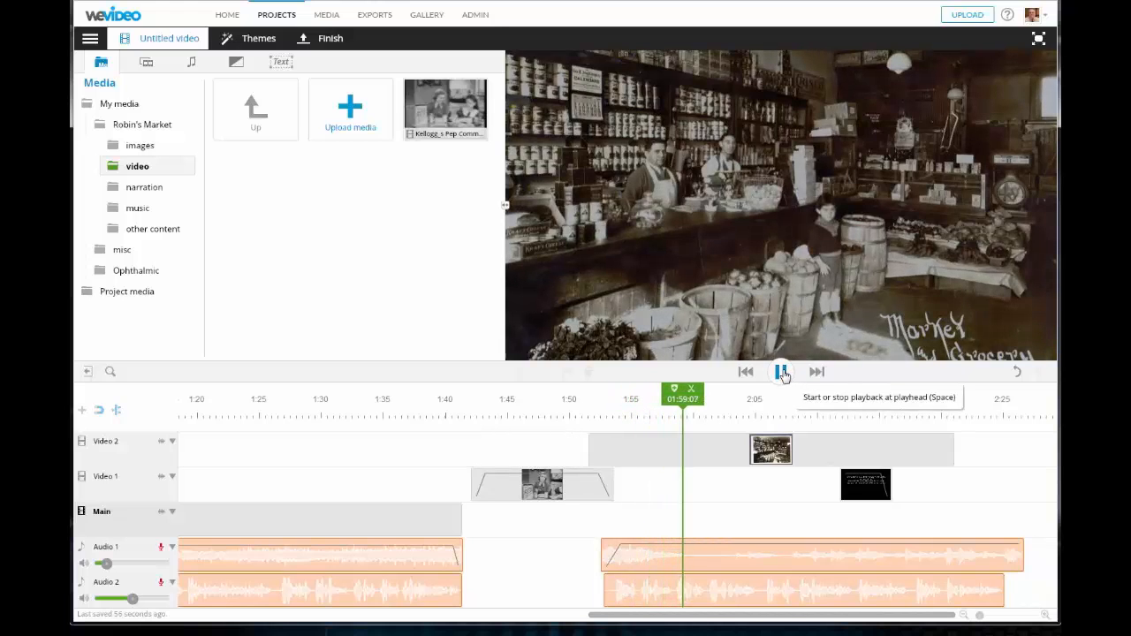
- Nudge the Kellogg's Pep clip earlier to start near 1:41, and shift the later audio clip to about 1:52
{"action": "left_click", "coordinate": [783, 372]}
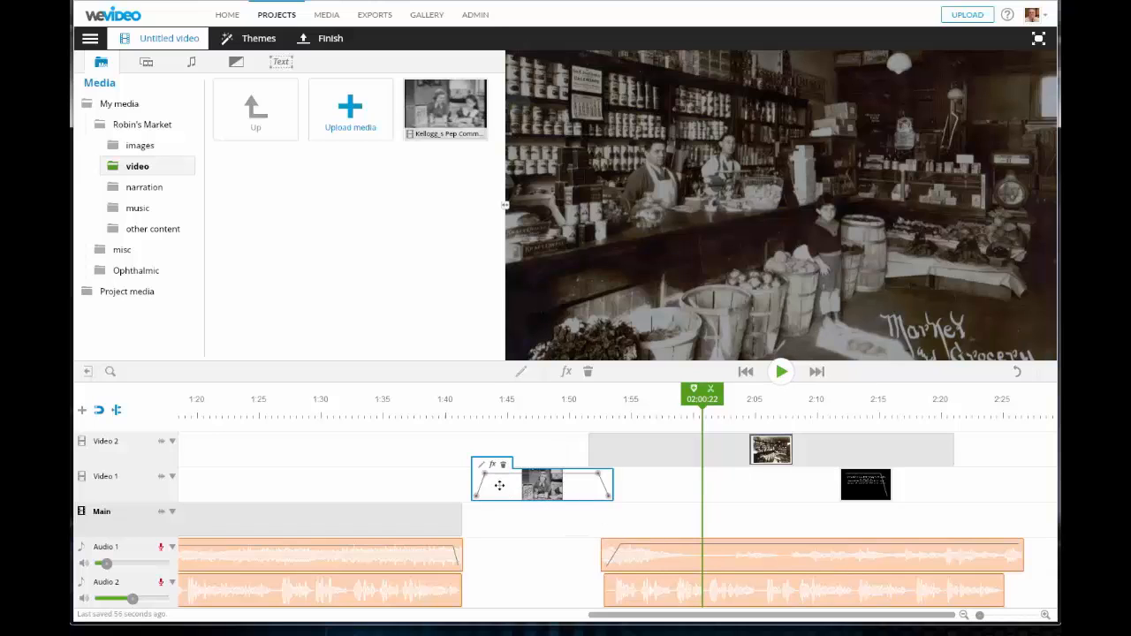
{"action": "left_click_drag", "start_coordinate": [499, 484], "coordinate": [492, 484]}
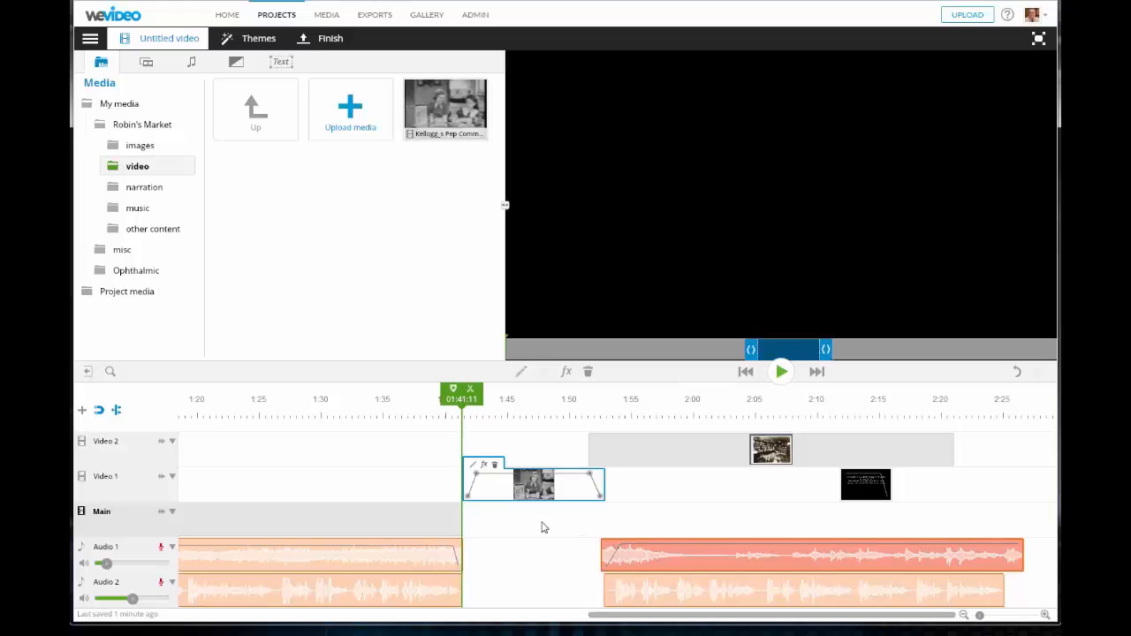
{"action": "left_click_drag", "start_coordinate": [495, 487], "coordinate": [494, 489]}
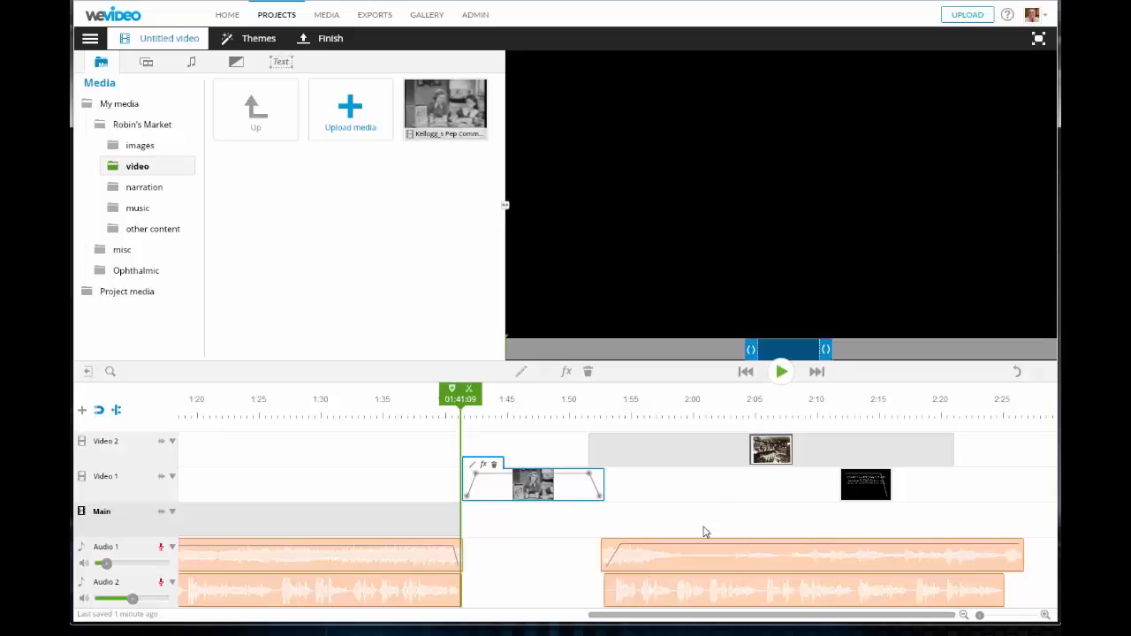
{"action": "left_click_drag", "start_coordinate": [653, 563], "coordinate": [626, 590]}
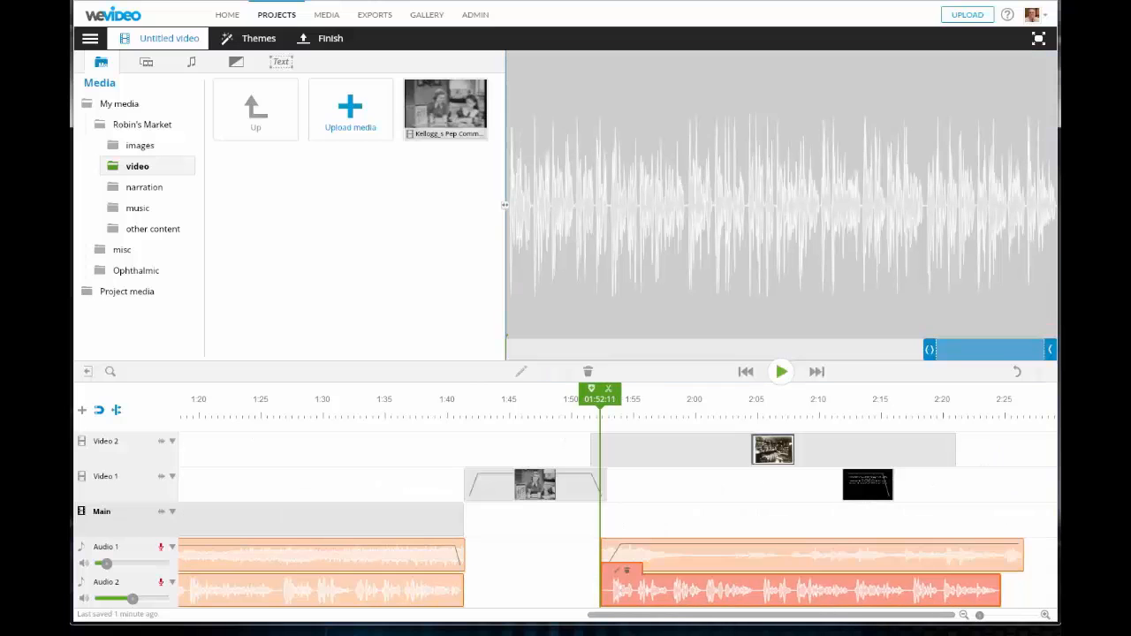